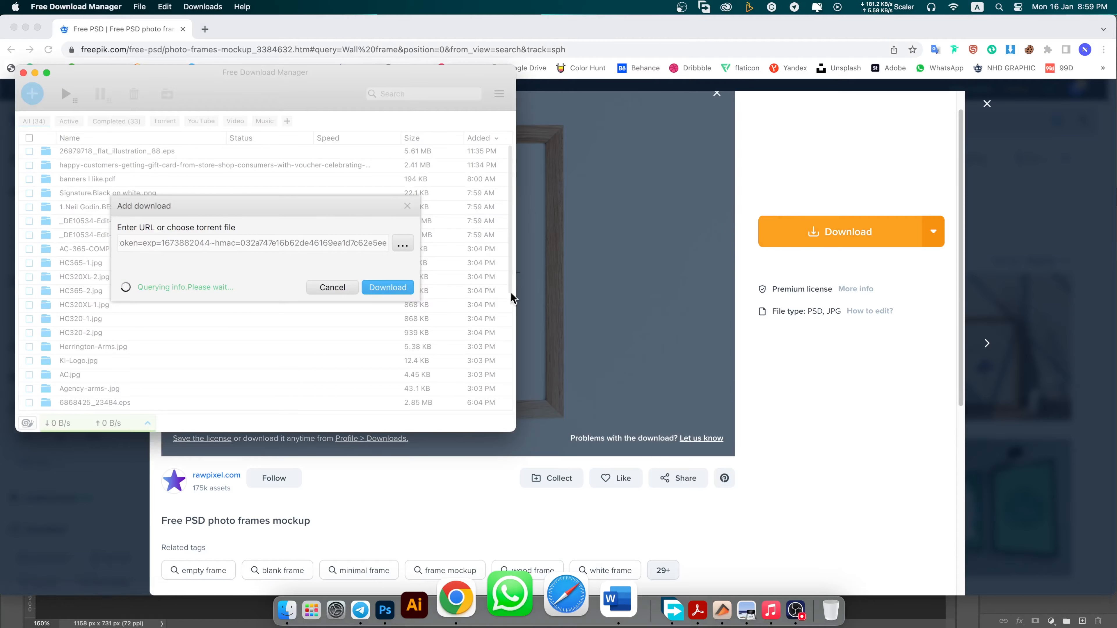
# Close the photo frame mockup preview and search Freepik for "wall texture".
pyautogui.click(376, 312)
pyautogui.click(988, 106)
pyautogui.click(987, 104)
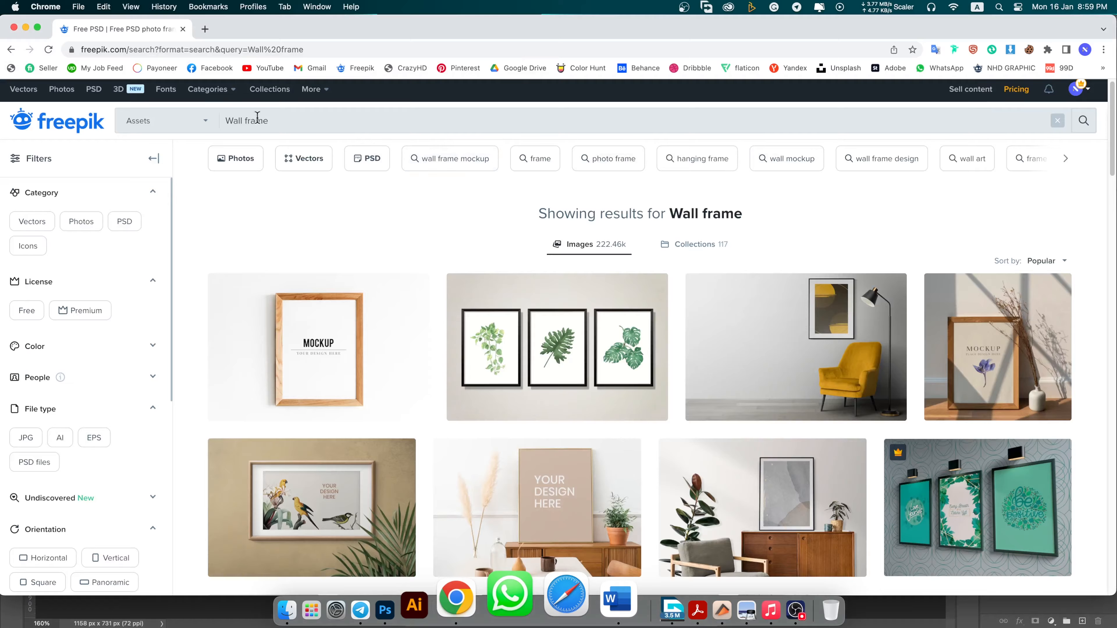
pyautogui.write('text')
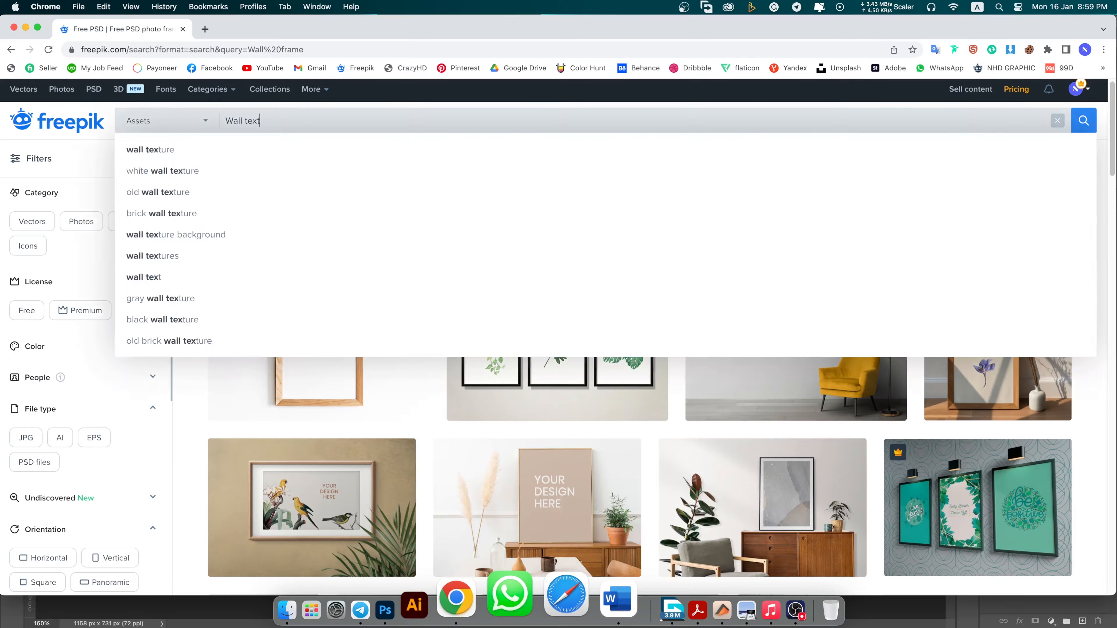
pyautogui.click(150, 149)
# Open the white free photo "paper textured background" from the search results and copy its image.
pyautogui.scroll(-10, 694, 441)
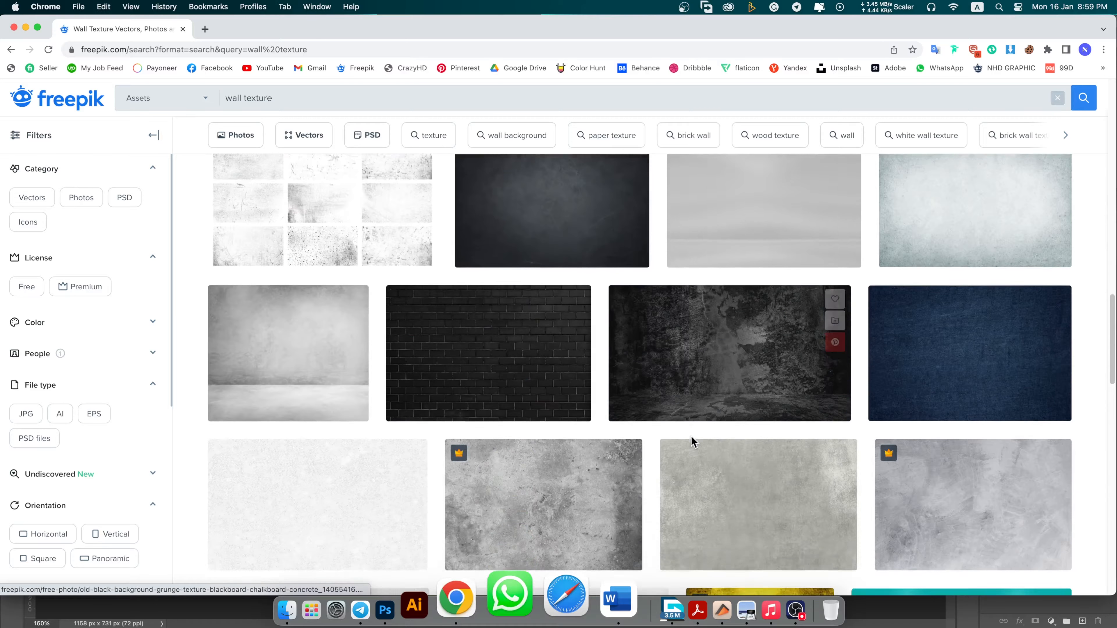
pyautogui.scroll(-2, 695, 441)
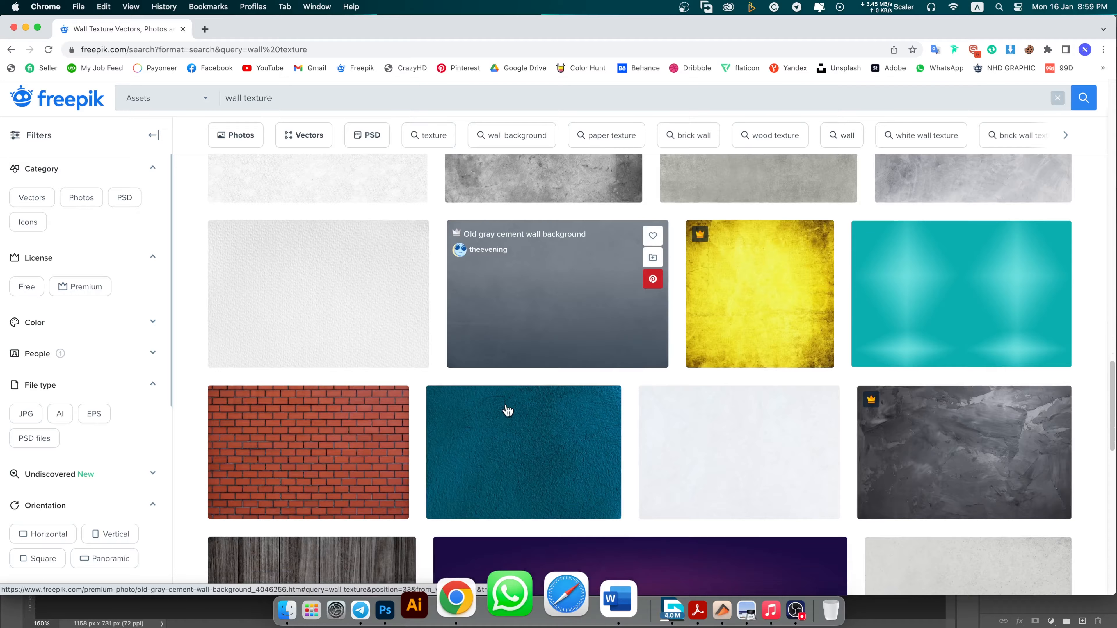
pyautogui.click(725, 440)
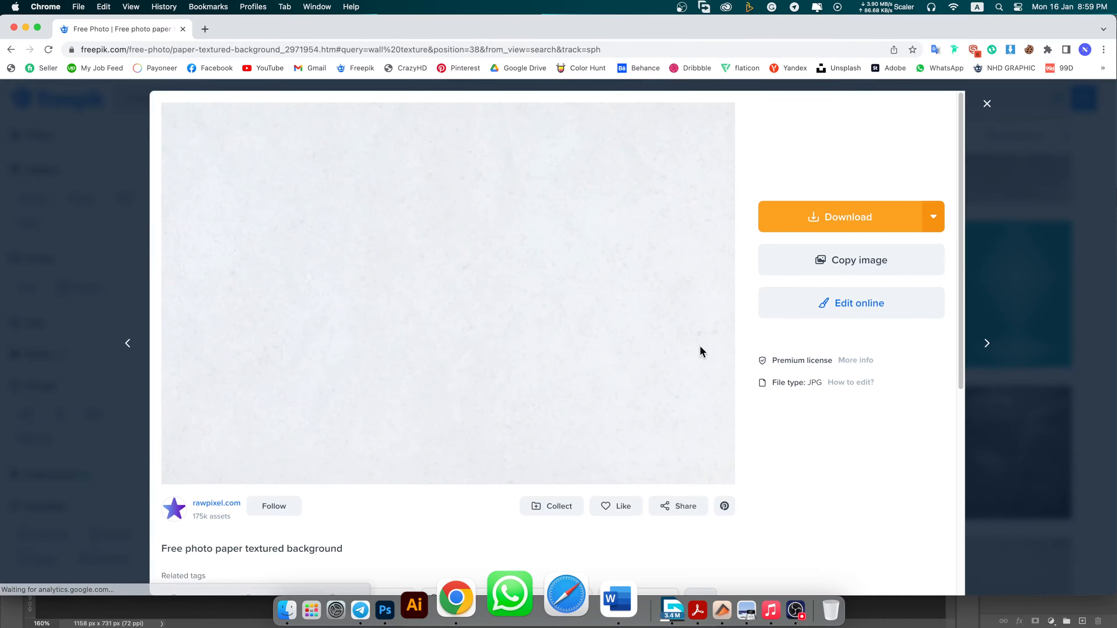
pyautogui.click(842, 266)
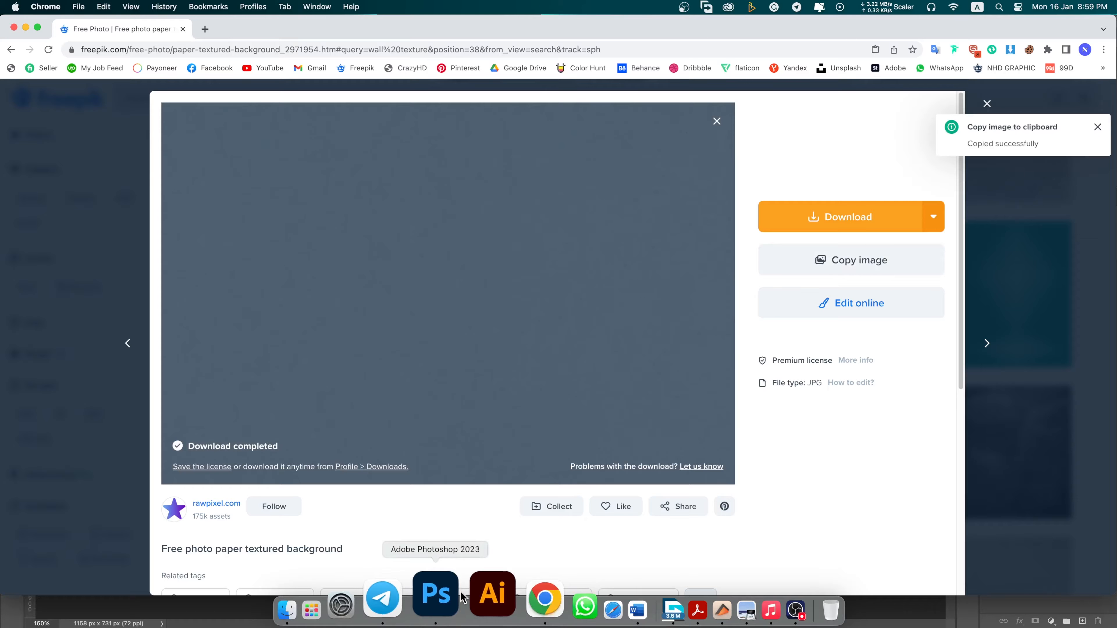
# Switch to Photoshop and resize the Untitled-1 image to a width of 2158 pixels.
pyautogui.click(432, 602)
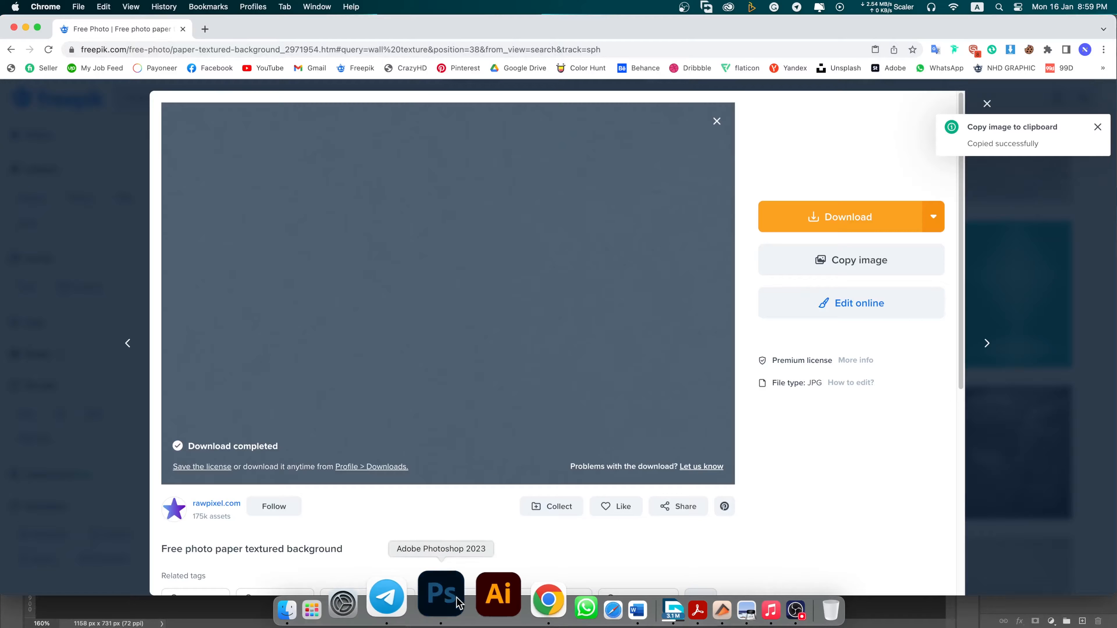
pyautogui.click(437, 598)
pyautogui.click(144, 6)
pyautogui.click(163, 95)
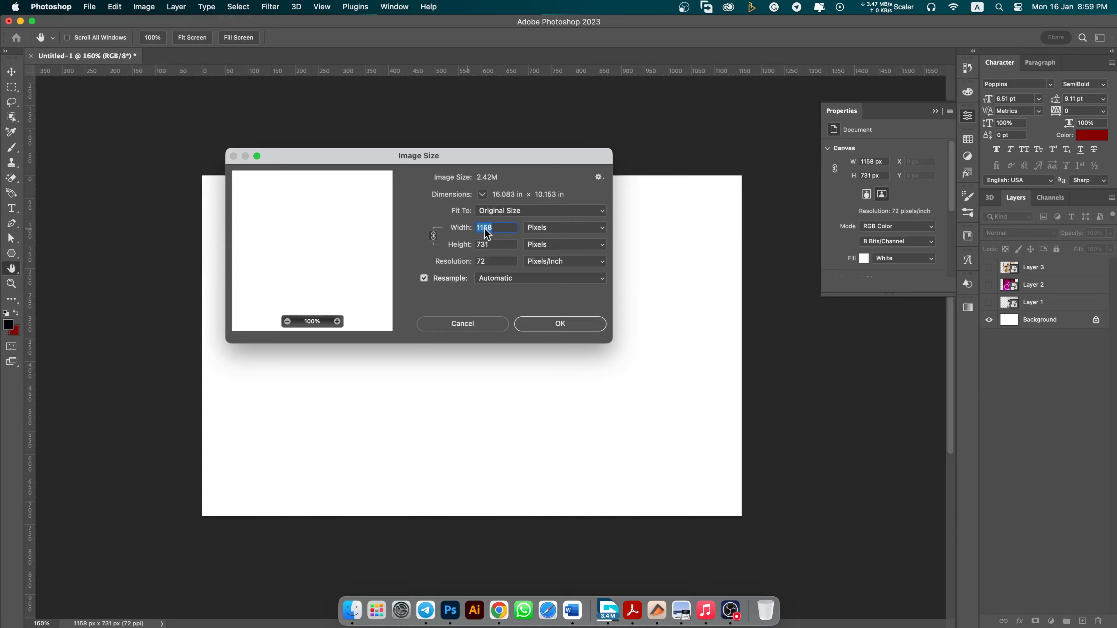
pyautogui.press('BackSpace')
pyautogui.write('2')
pyautogui.press('Return')
# Paste the copied wall texture into Untitled-1 and convert its layer to a smart object.
pyautogui.scroll(-5, 339, 191)
pyautogui.moveTo(481, 262); pyautogui.dragTo(425, 248)
pyautogui.press('super+v')
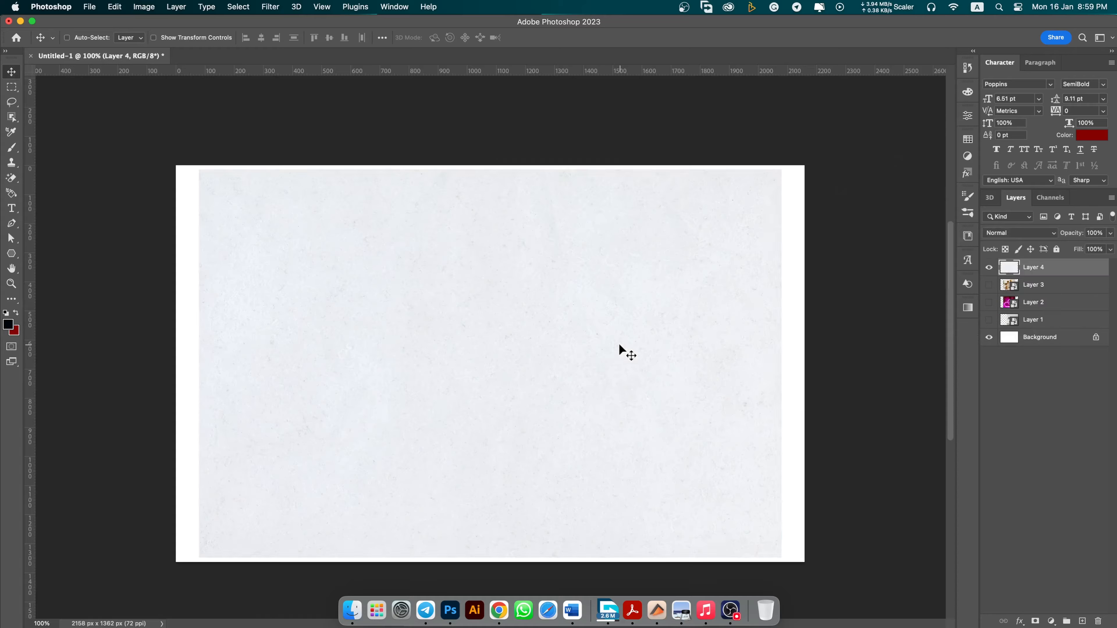
pyautogui.rightClick(1064, 271)
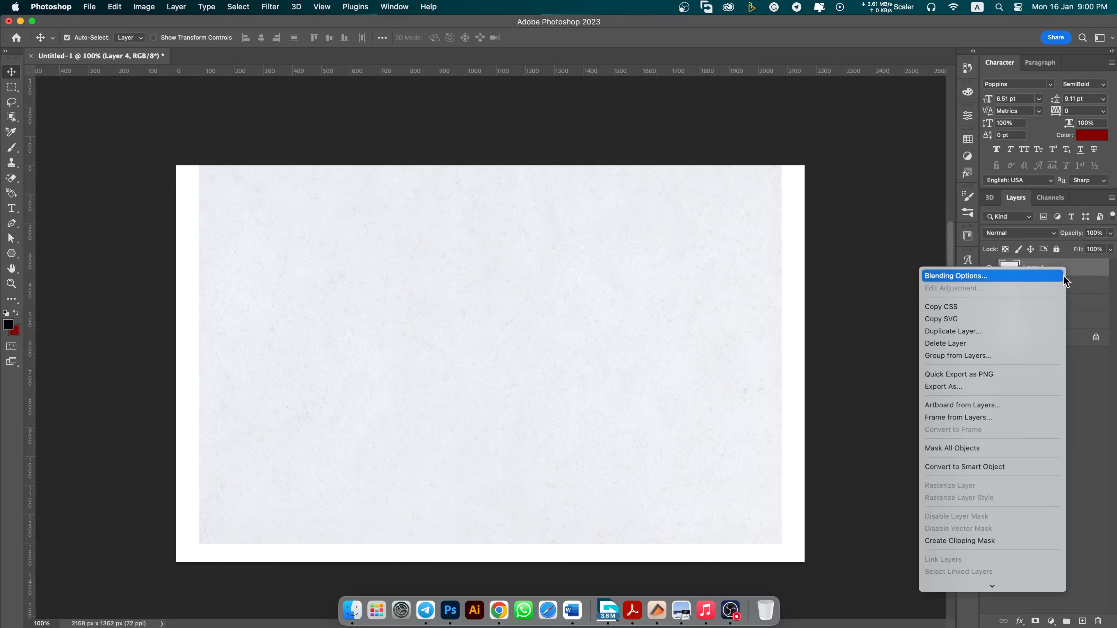
pyautogui.click(1047, 464)
# Scale the wall texture with Free Transform so it covers the whole canvas.
pyautogui.scroll(-2, 367, 350)
pyautogui.press('super+t')
pyautogui.moveTo(613, 472); pyautogui.dragTo(631, 484)
pyautogui.moveTo(541, 422); pyautogui.dragTo(540, 432)
pyautogui.press('Return')
# Open 3384632_57736.psd and mask Layer 0 along the outer edge of the wooden frame, removing the surrounding wall.
pyautogui.click(352, 610)
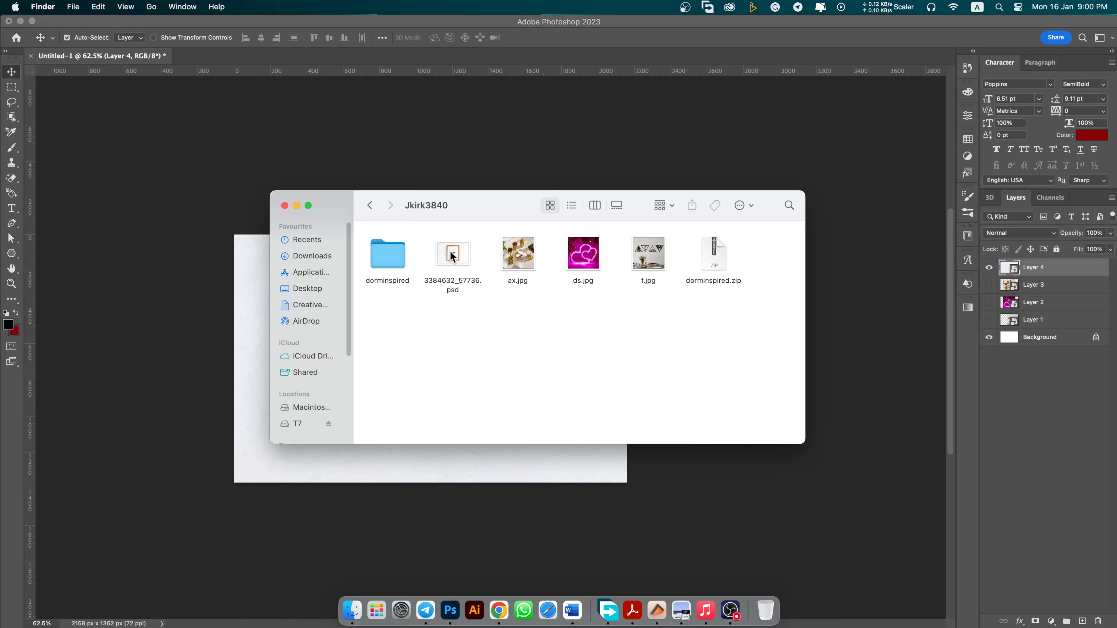
pyautogui.doubleClick(452, 254)
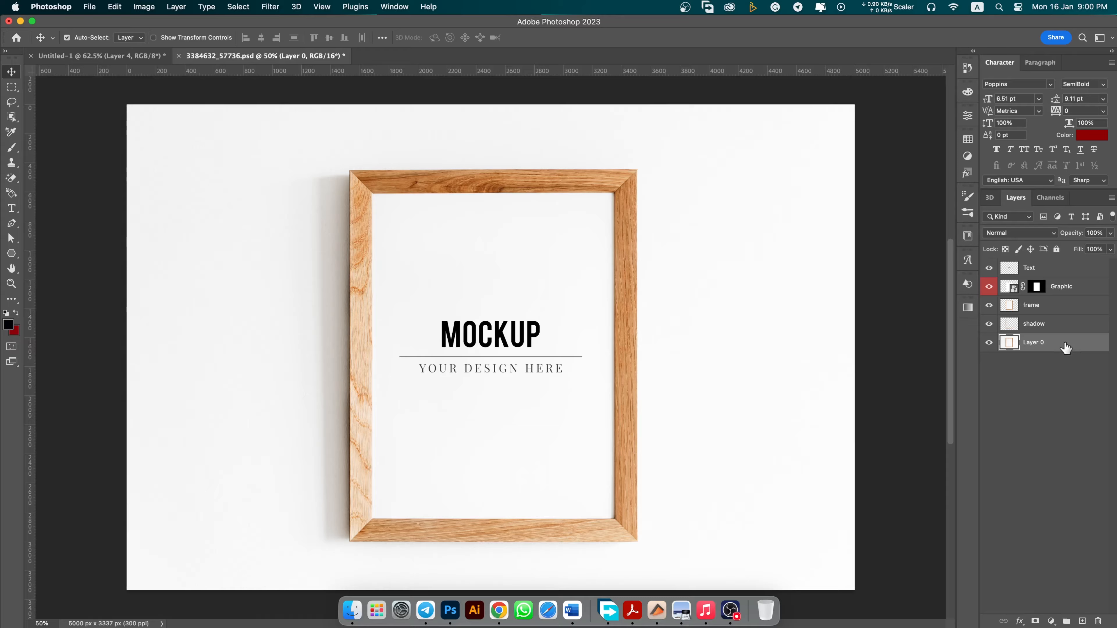
pyautogui.click(11, 87)
pyautogui.scroll(3, 349, 162)
pyautogui.scroll(-5, 343, 196)
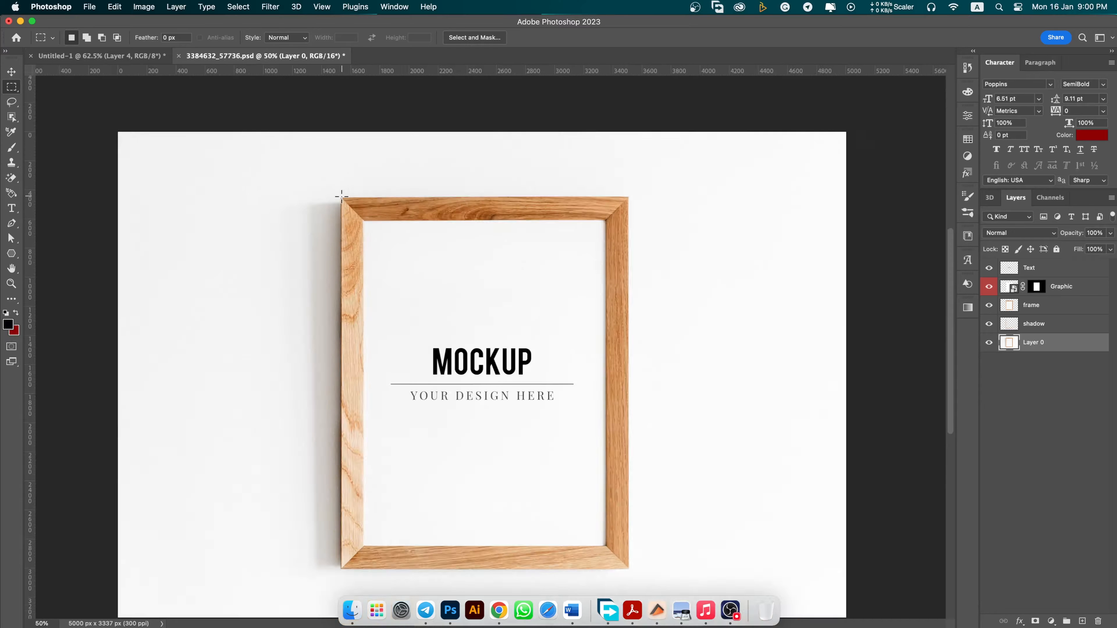
pyautogui.moveTo(466, 368); pyautogui.dragTo(520, 428)
pyautogui.click(1035, 621)
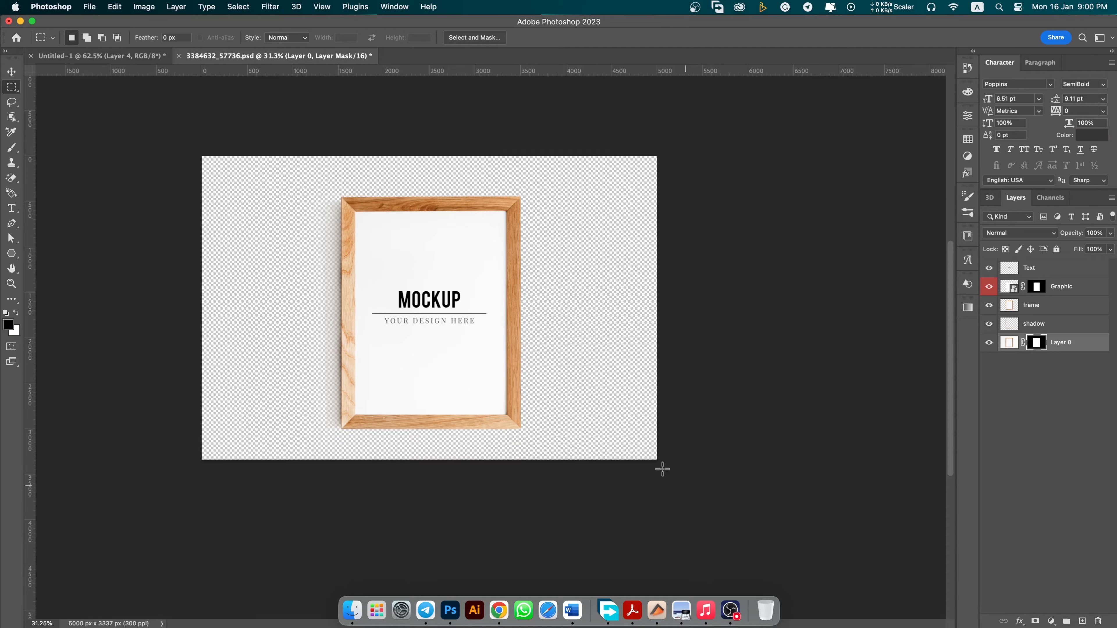
# Open the contents of the mockup's Graphic smart object for editing.
pyautogui.scroll(4, 351, 241)
pyautogui.scroll(-2, 351, 241)
pyautogui.press('v')
pyautogui.click(487, 326)
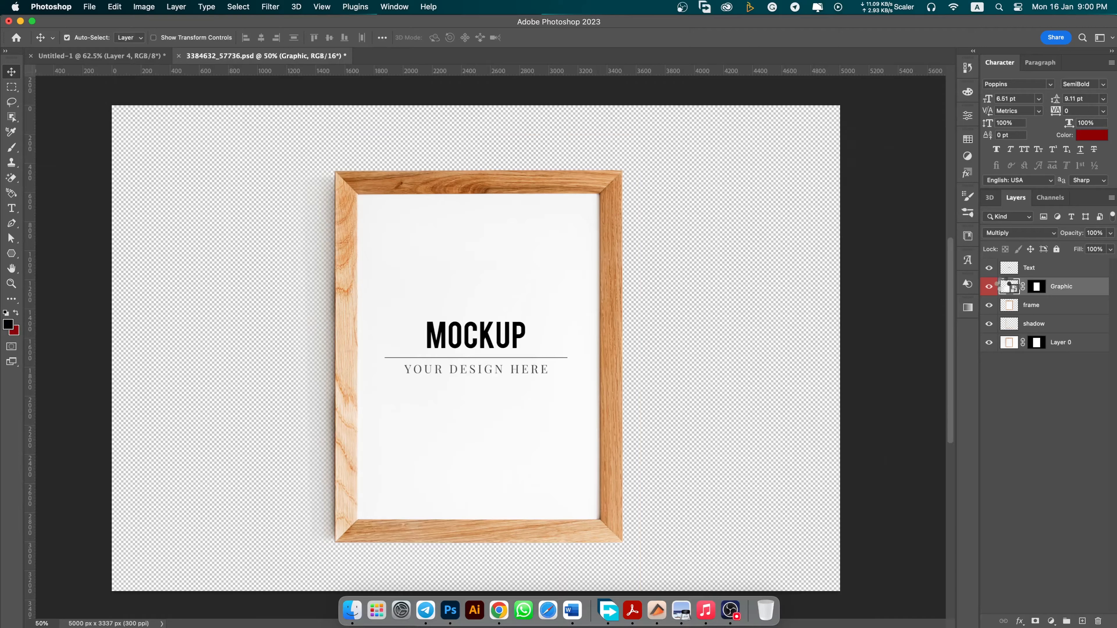
pyautogui.doubleClick(1008, 286)
# In Untitled-1, place the texture layer below Layer 1 and copy the brass bathroom set picture into Layer 2.psb.
pyautogui.click(266, 56)
pyautogui.click(145, 56)
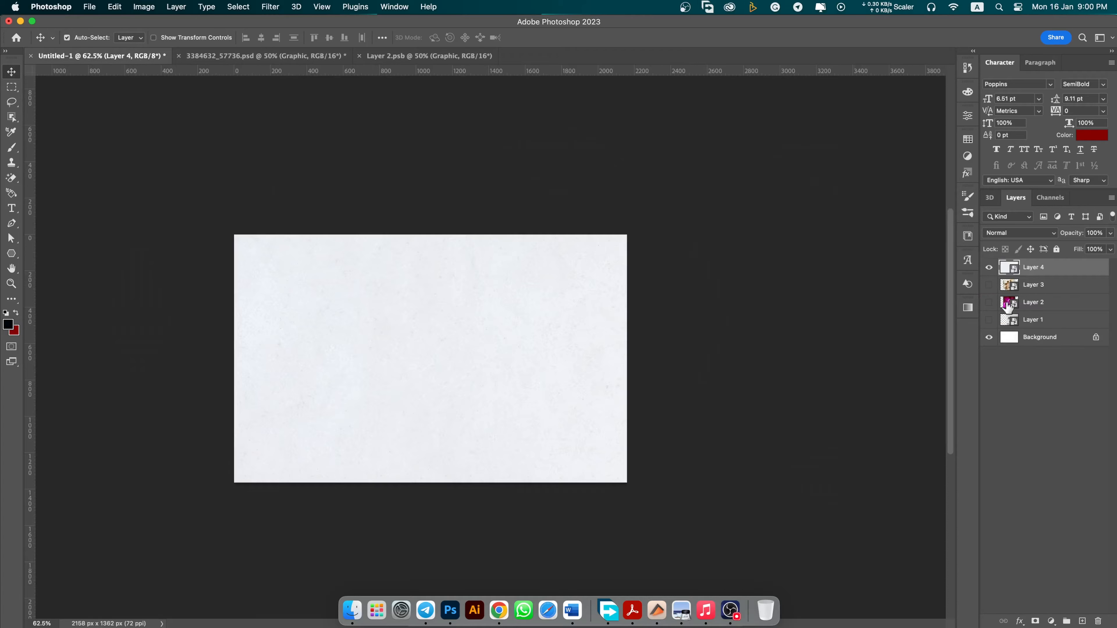
pyautogui.moveTo(1033, 267); pyautogui.dragTo(1047, 328)
pyautogui.click(989, 267)
pyautogui.moveTo(1009, 267); pyautogui.dragTo(504, 306)
# Centre the brass bathroom set picture horizontally and vertically on the canvas.
pyautogui.click(382, 38)
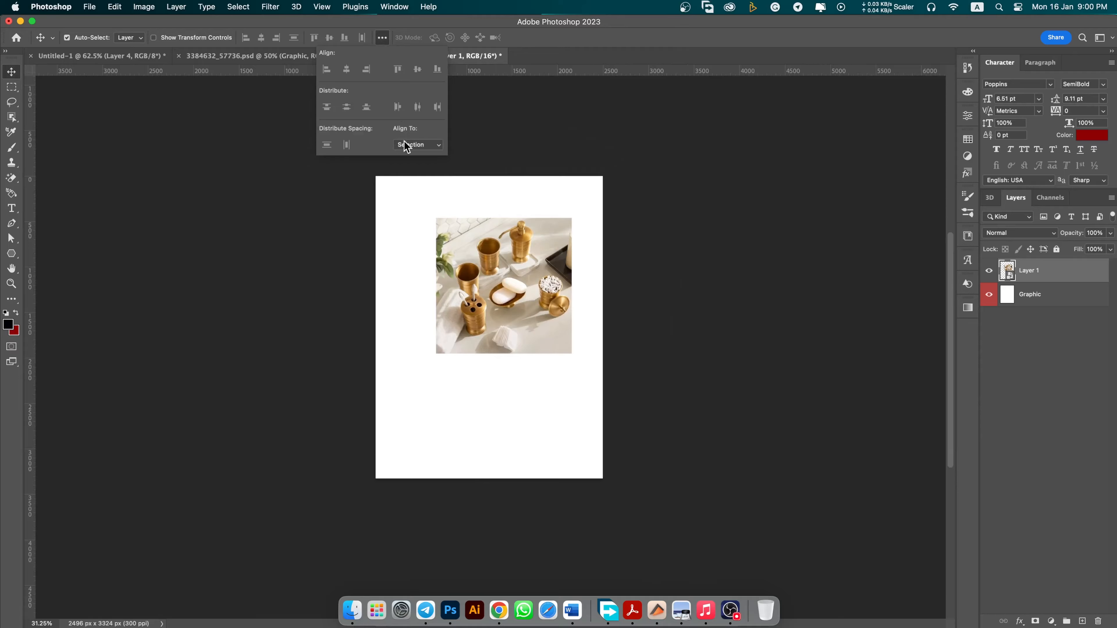
pyautogui.click(407, 144)
pyautogui.click(408, 155)
pyautogui.click(418, 70)
pyautogui.click(349, 71)
# Enlarge and shift the brass bathroom set picture so it fills the whole canvas, and save Layer 2.psb.
pyautogui.click(478, 338)
pyautogui.press('cmd+t')
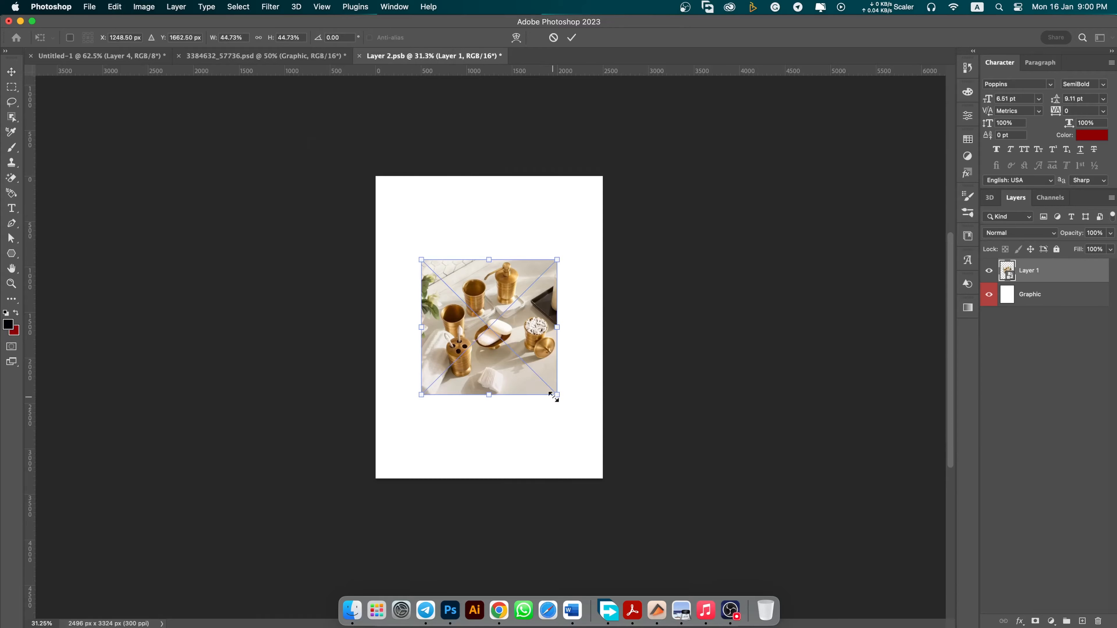
pyautogui.moveTo(556, 395); pyautogui.dragTo(643, 476)
pyautogui.moveTo(497, 422); pyautogui.dragTo(535, 422)
pyautogui.press('Return')
pyautogui.press('super+s')
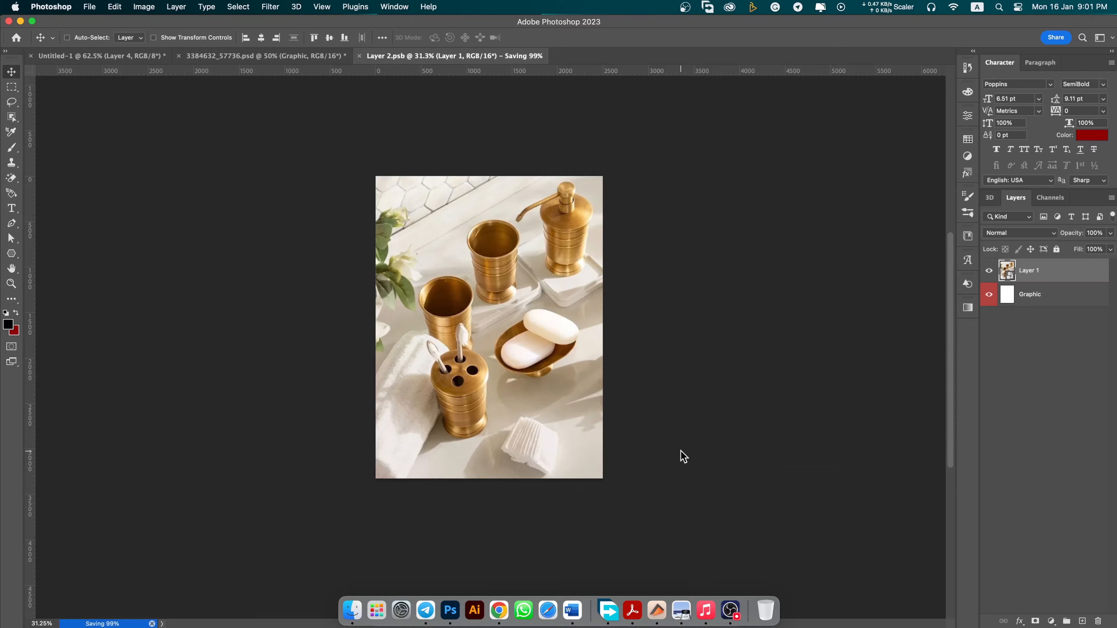
# Return to the frame mockup document and hide its Text layer.
pyautogui.click(306, 58)
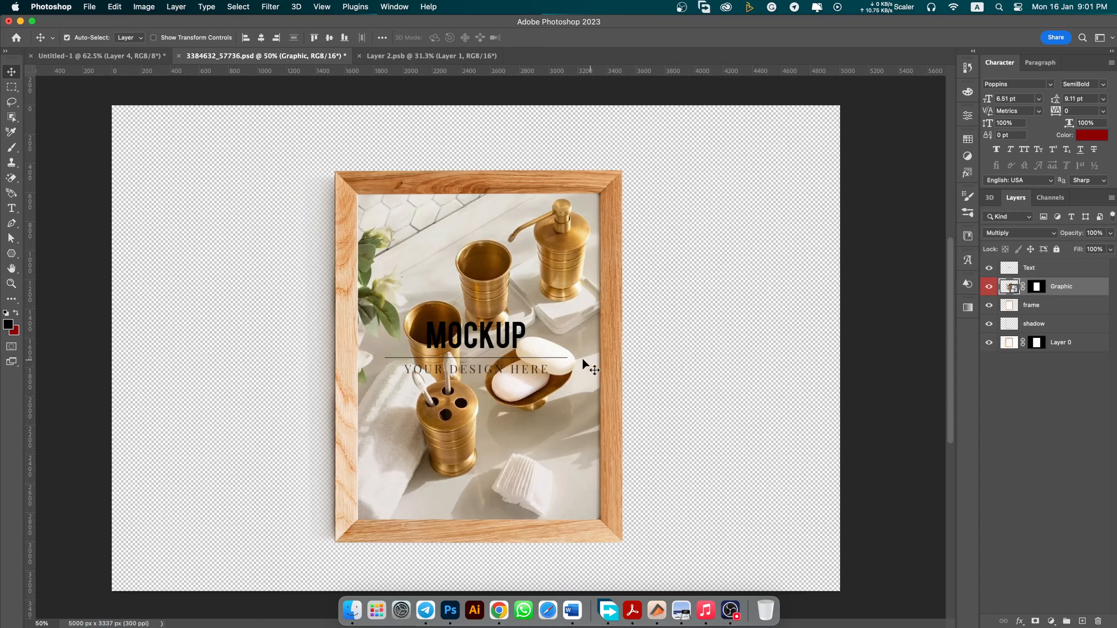
pyautogui.click(988, 268)
pyautogui.scroll(-3, 418, 312)
pyautogui.scroll(5, 367, 280)
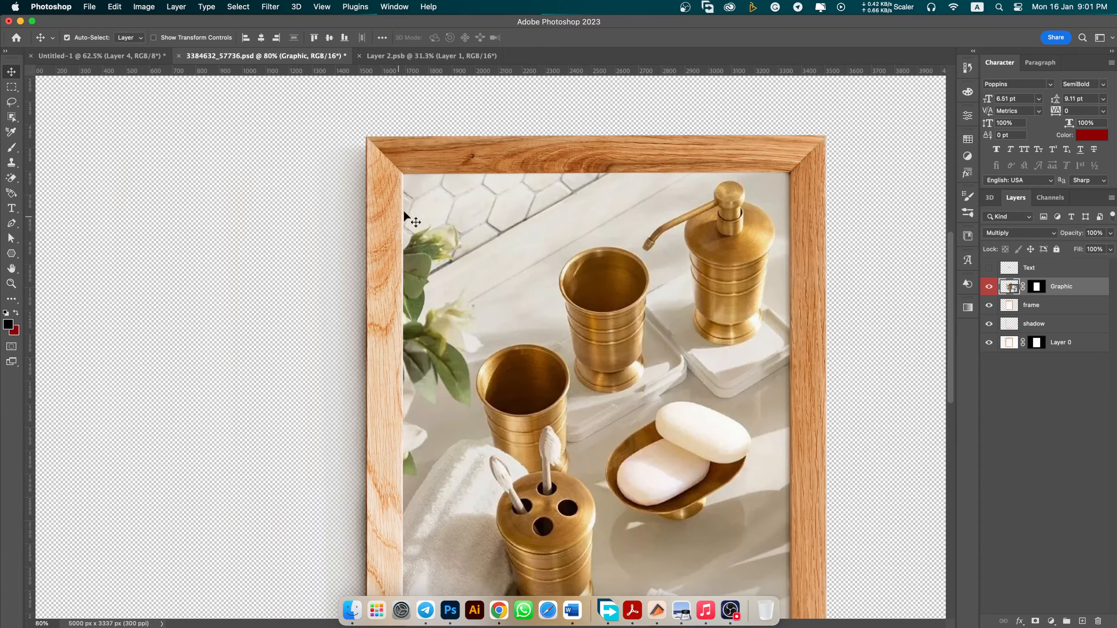
pyautogui.scroll(-5, 410, 235)
# Stamp the visible framed bathroom picture into a new layer converted to a smart object, and hide that layer.
pyautogui.press('alt+shift+super+e')
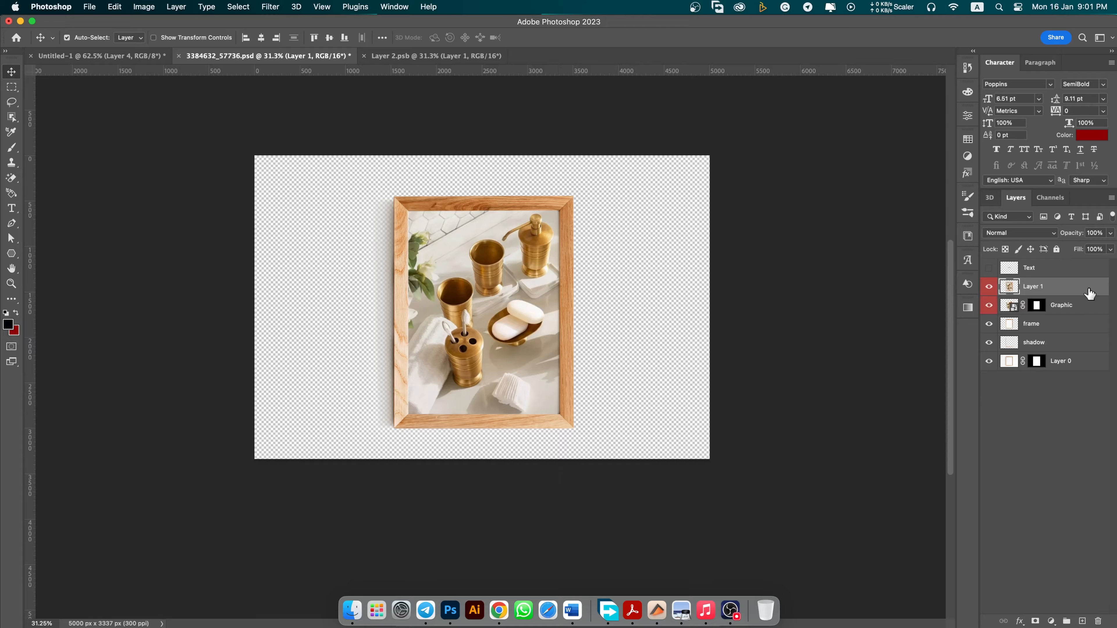
pyautogui.rightClick(1078, 287)
pyautogui.click(1011, 484)
pyautogui.doubleClick(1069, 287)
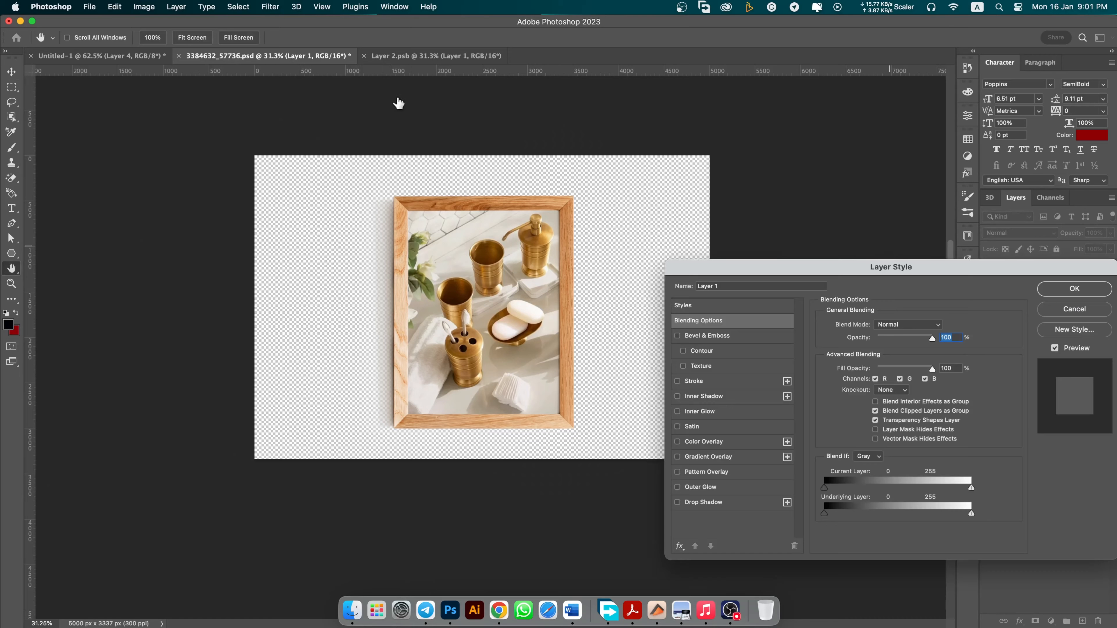
pyautogui.click(1074, 309)
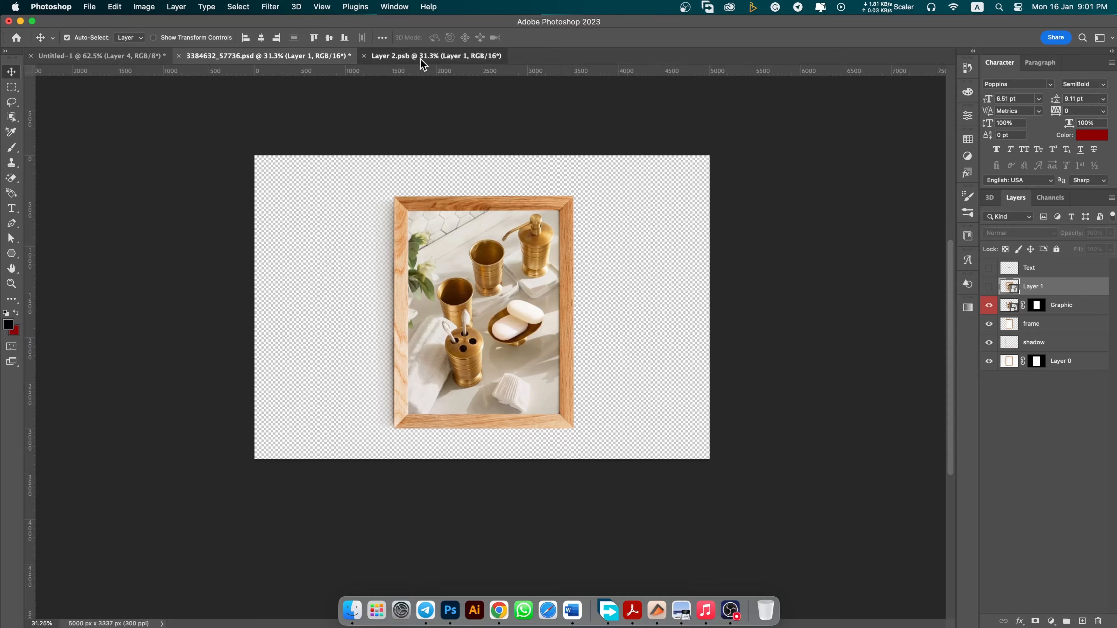
# In Untitled-1, hide the bathroom picture, show the neon hearts picture and copy it into Layer 2.psb.
pyautogui.click(422, 56)
pyautogui.click(133, 56)
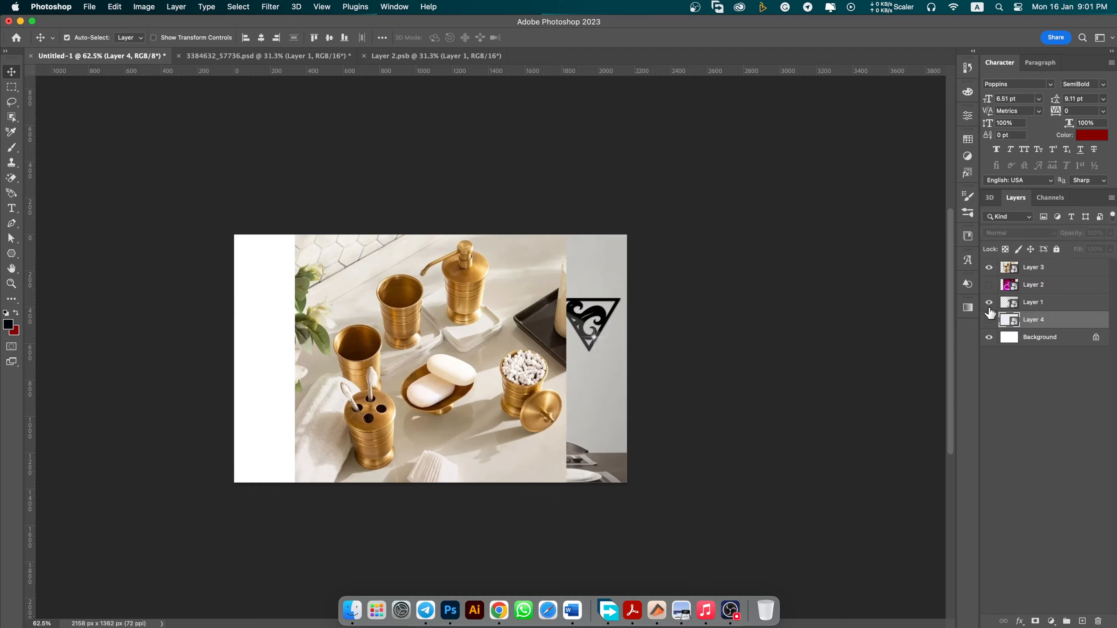
pyautogui.click(989, 267)
pyautogui.click(989, 285)
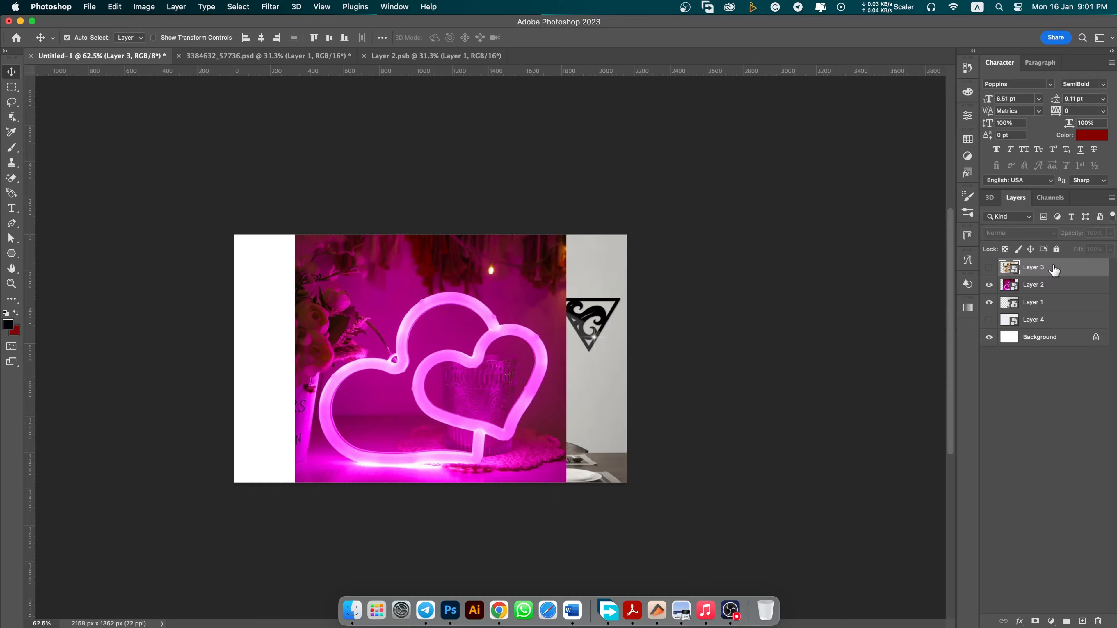
pyautogui.moveTo(1068, 286); pyautogui.dragTo(545, 325)
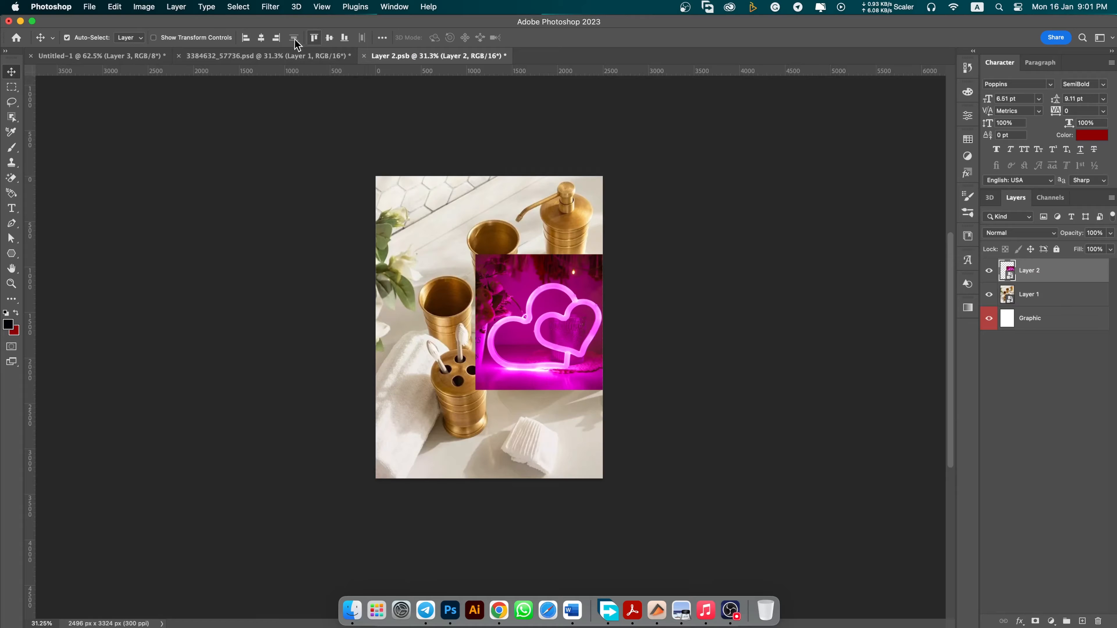
# Centre the neon hearts picture and enlarge it to fill the canvas, and save Layer 2.psb.
pyautogui.click(261, 38)
pyautogui.click(329, 37)
pyautogui.hotkey('ctrl', 't')
pyautogui.moveTo(555, 396); pyautogui.dragTo(643, 469)
pyautogui.press('Return')
pyautogui.hotkey('ctrl', 's')
# In the frame mockup, stamp the visible framed neon hearts above the Graphic layer and convert the stamp to a smart object.
pyautogui.click(294, 55)
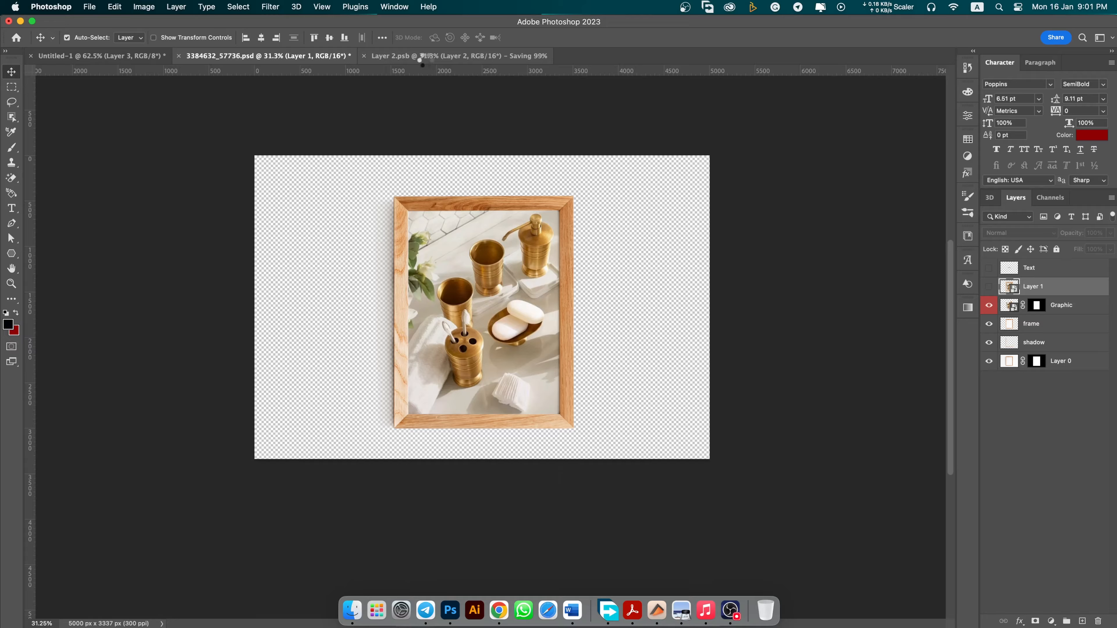
pyautogui.click(1073, 305)
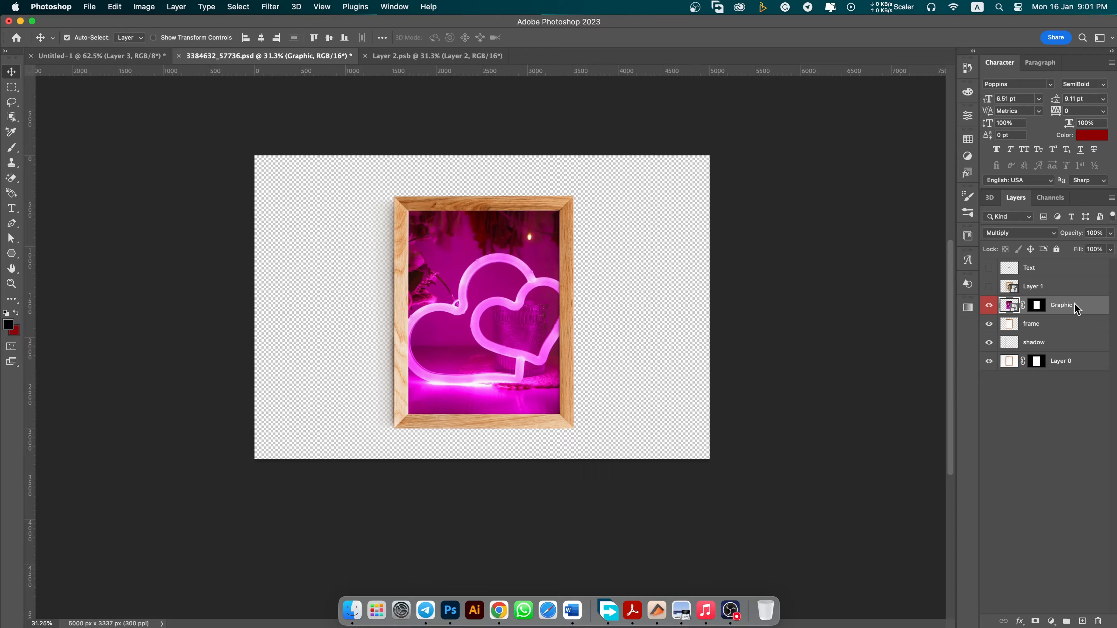
pyautogui.hotkey('ctrl', 'alt', 'shift', 'e')
pyautogui.rightClick(1070, 308)
pyautogui.click(993, 504)
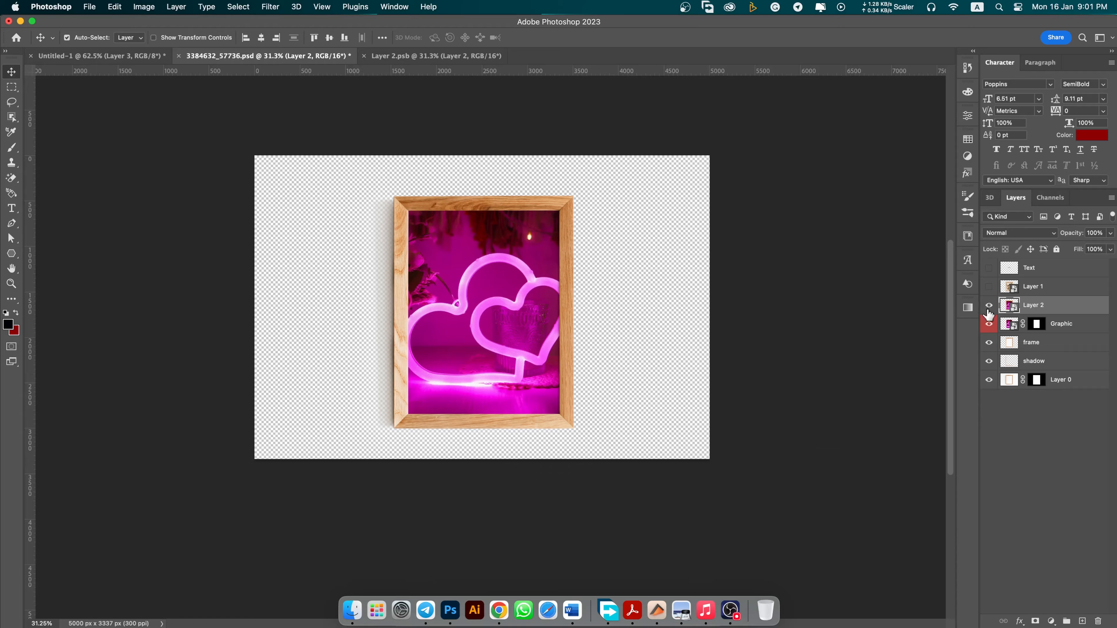
# In Untitled-1, hide the neon hearts layer and copy the triangle wall art picture into Layer 2.psb.
pyautogui.click(492, 56)
pyautogui.click(152, 56)
pyautogui.click(562, 329)
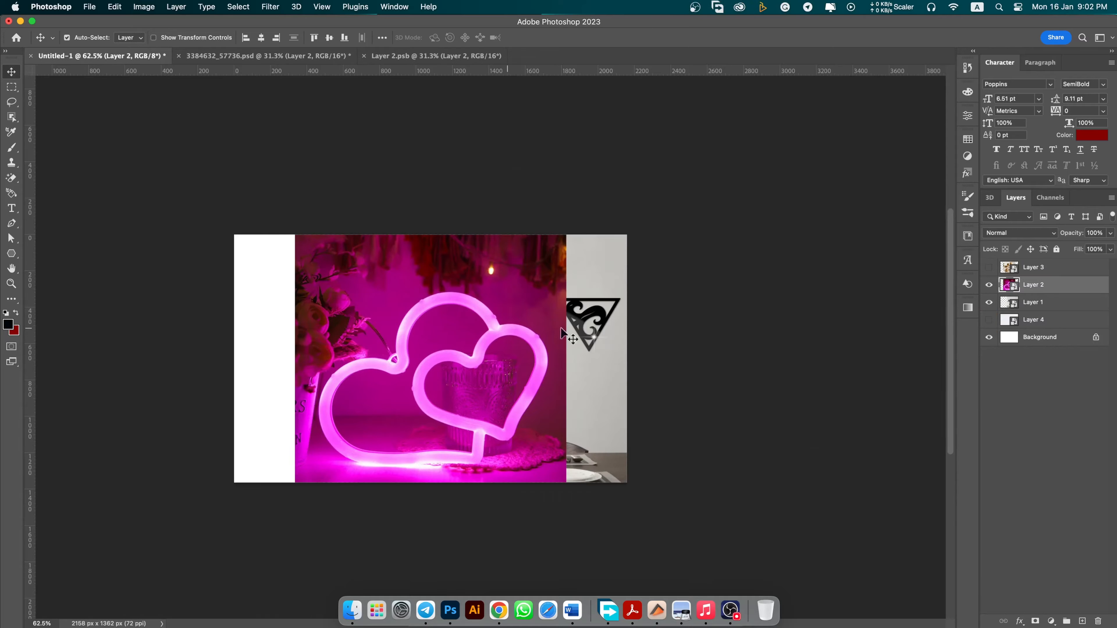
pyautogui.click(989, 285)
pyautogui.moveTo(1055, 306); pyautogui.dragTo(468, 274)
# Centre the triangle wall art picture, enlarge and shift it to fill the canvas, and save Layer 2.psb.
pyautogui.click(261, 38)
pyautogui.click(329, 38)
pyautogui.hotkey('ctrl', 't')
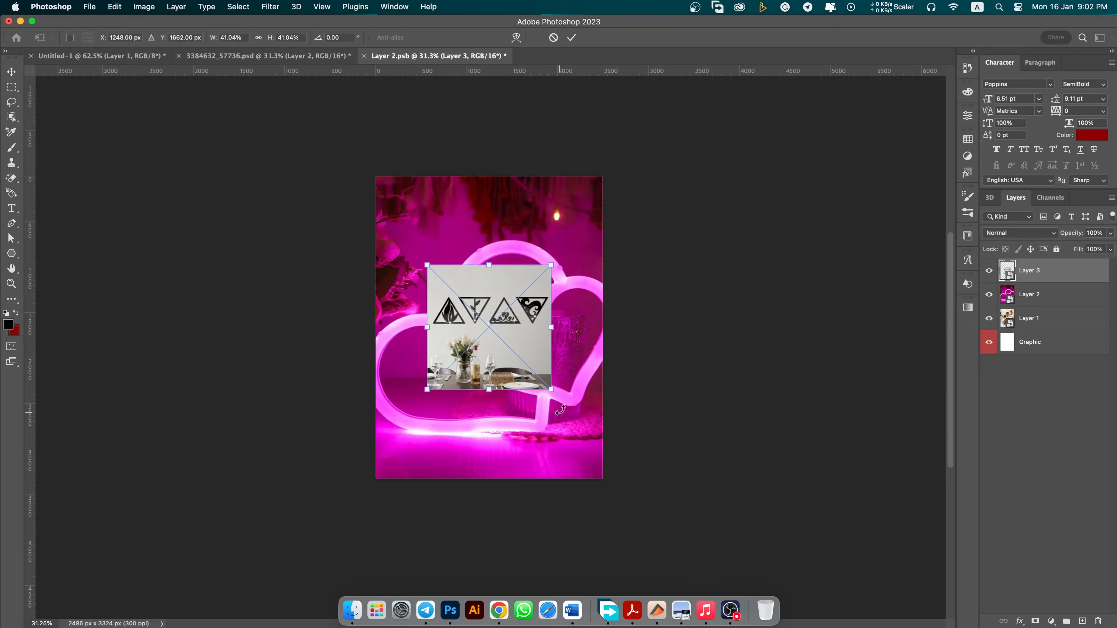
pyautogui.moveTo(551, 390); pyautogui.dragTo(649, 481)
pyautogui.moveTo(463, 429); pyautogui.dragTo(535, 426)
pyautogui.press('Return')
pyautogui.press('super+s')
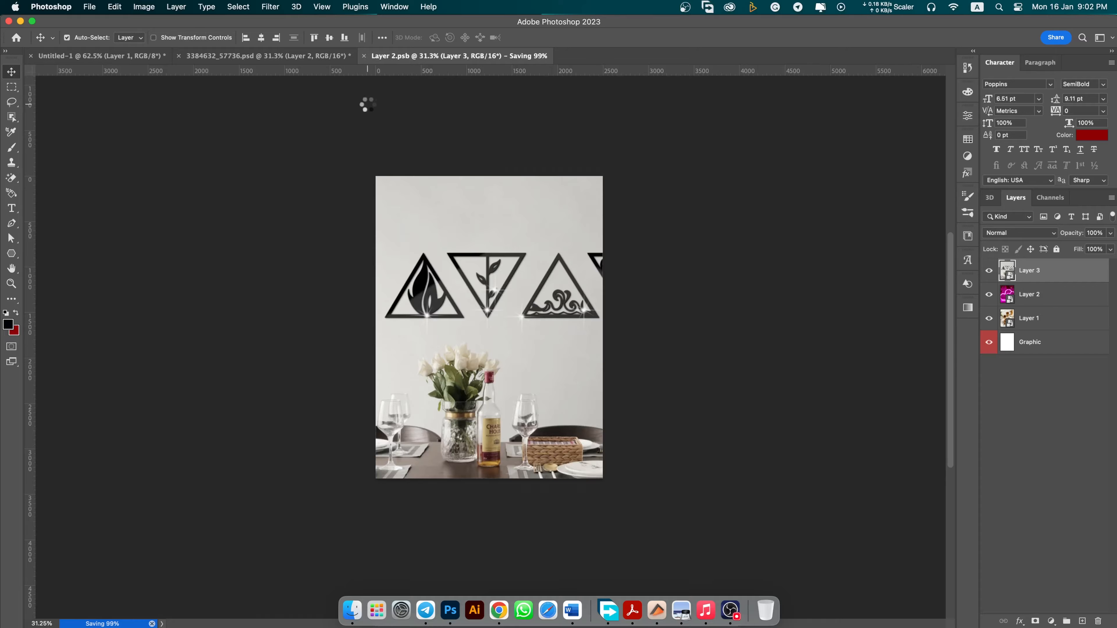
# Close Layer 2.psb, stamp the visible framed triangle art above the Graphic layer, and convert the stamp to a smart object.
pyautogui.press('super+w')
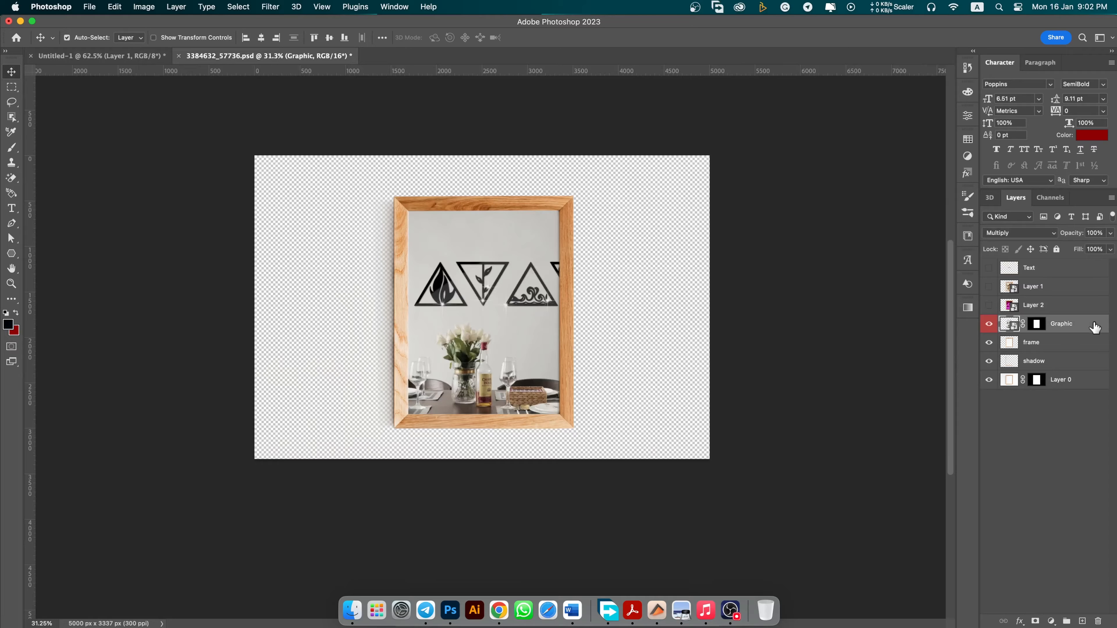
pyautogui.press('super+alt+shift+e')
pyautogui.rightClick(1011, 345)
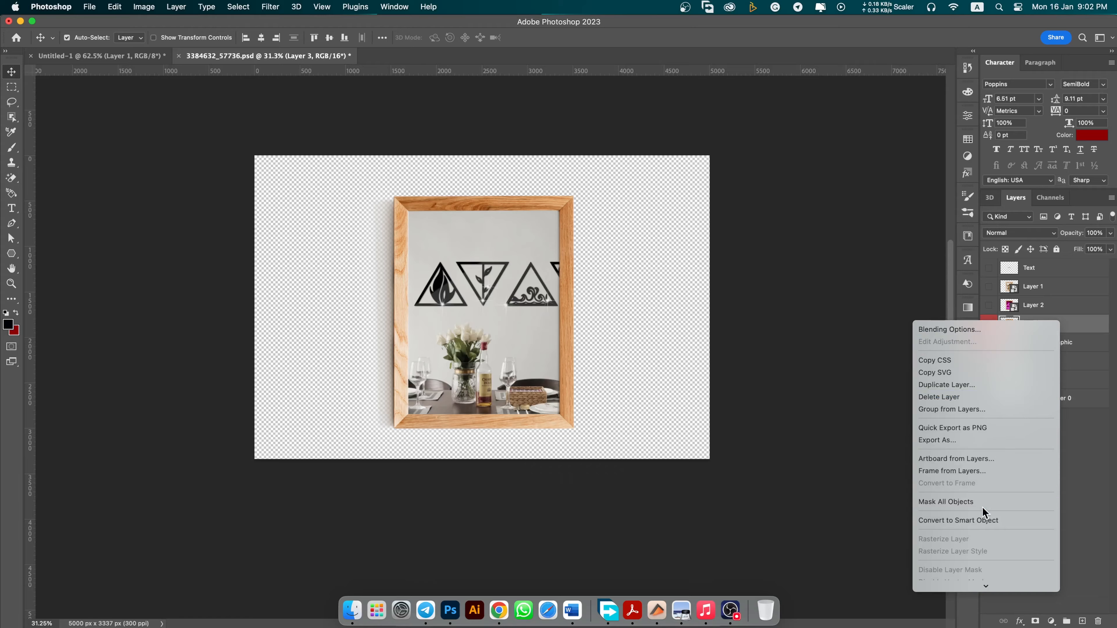
pyautogui.click(984, 509)
# Show all the stamped frame layers in the mockup and copy Layer 1, Layer 2 and Layer 3 into Untitled-1.
pyautogui.click(989, 287)
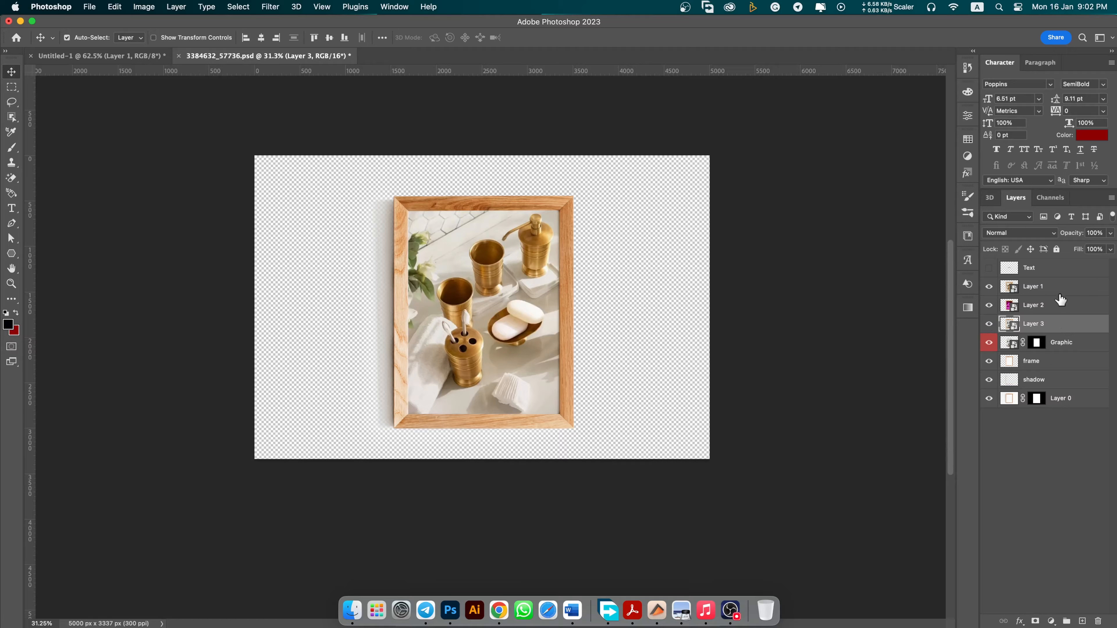
pyautogui.keyDown('shift'); pyautogui.click(1033, 287); pyautogui.keyUp('shift')
pyautogui.moveTo(1031, 288); pyautogui.dragTo(428, 377)
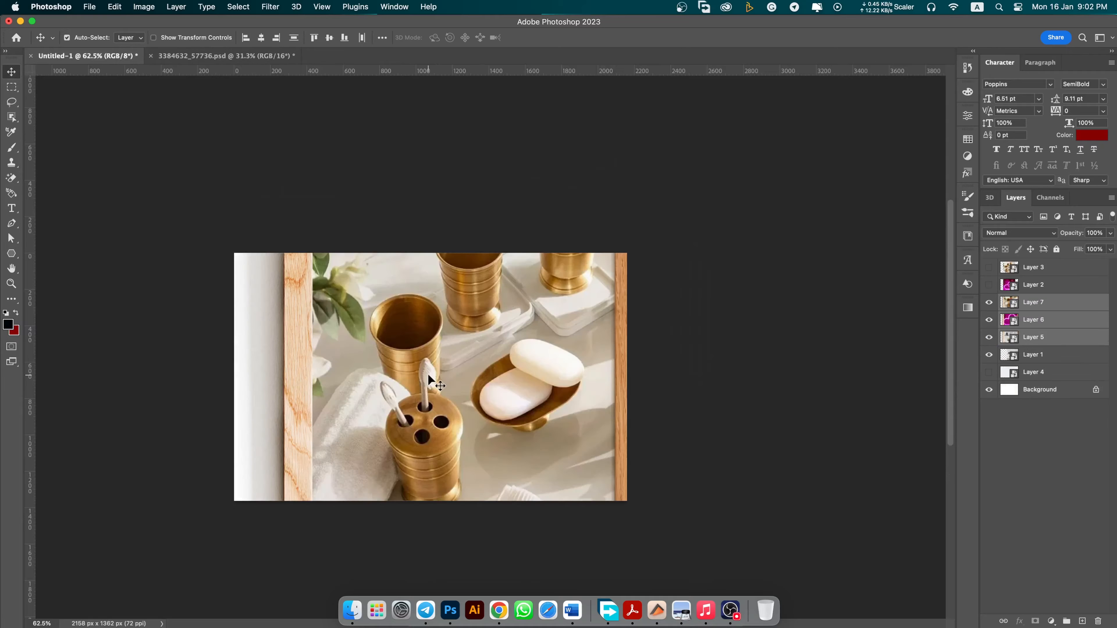
# Delete the three unframed product picture layers, then show and lock the wall texture on Layer 4.
pyautogui.click(988, 354)
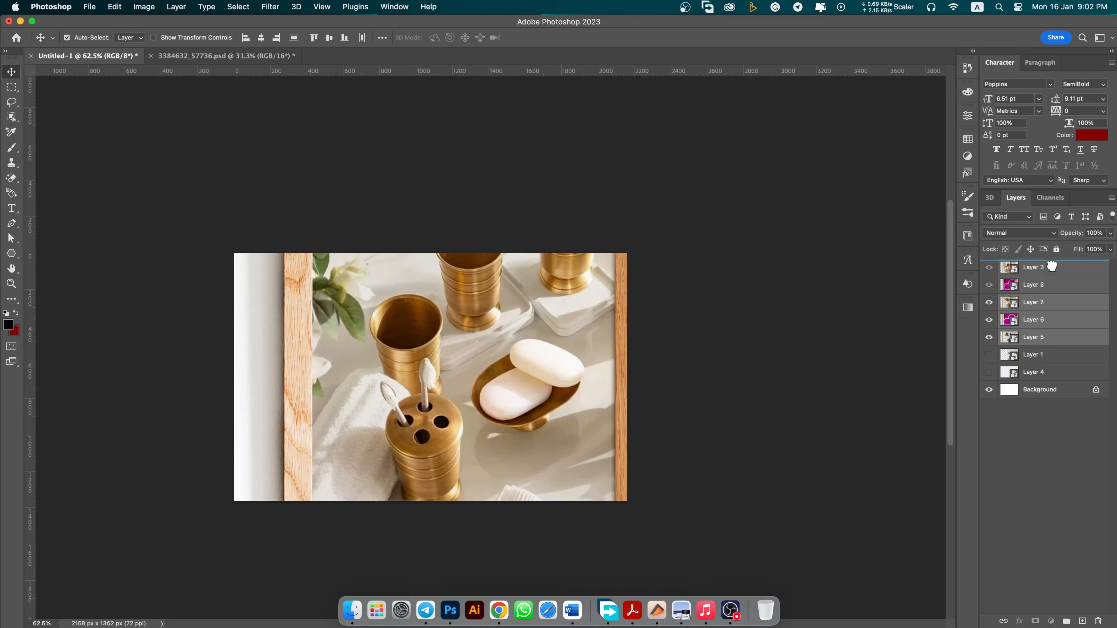
pyautogui.click(1050, 320)
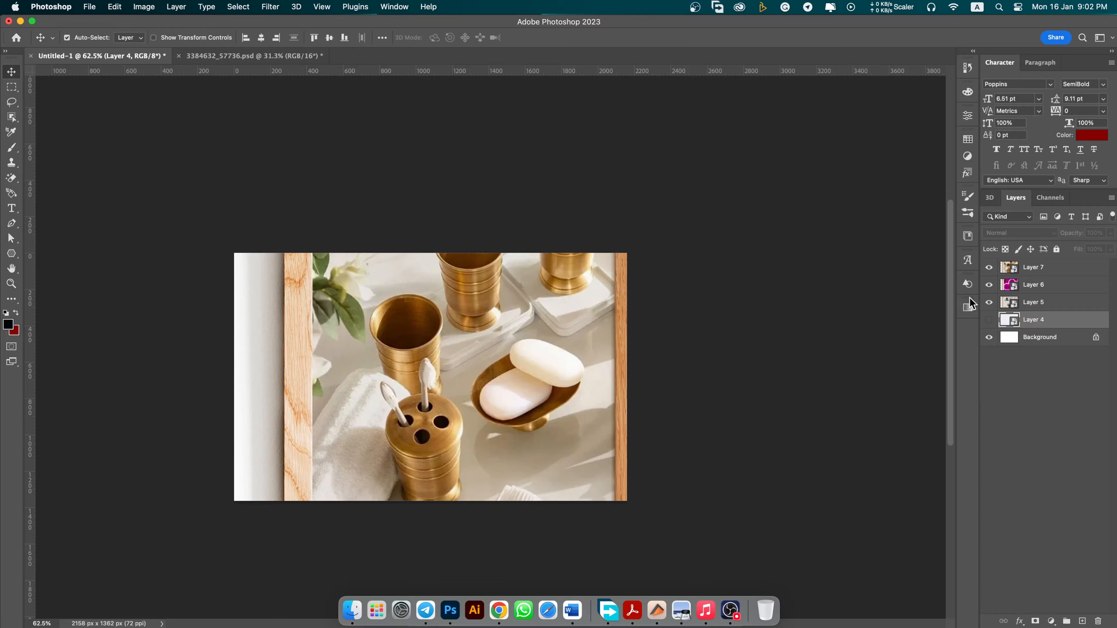
pyautogui.click(989, 320)
pyautogui.click(1056, 250)
# Scale the three framed picture layers down together so that a whole frame fits on the wall.
pyautogui.click(1050, 305)
pyautogui.keyDown('shift'); pyautogui.click(1050, 268); pyautogui.keyUp('shift')
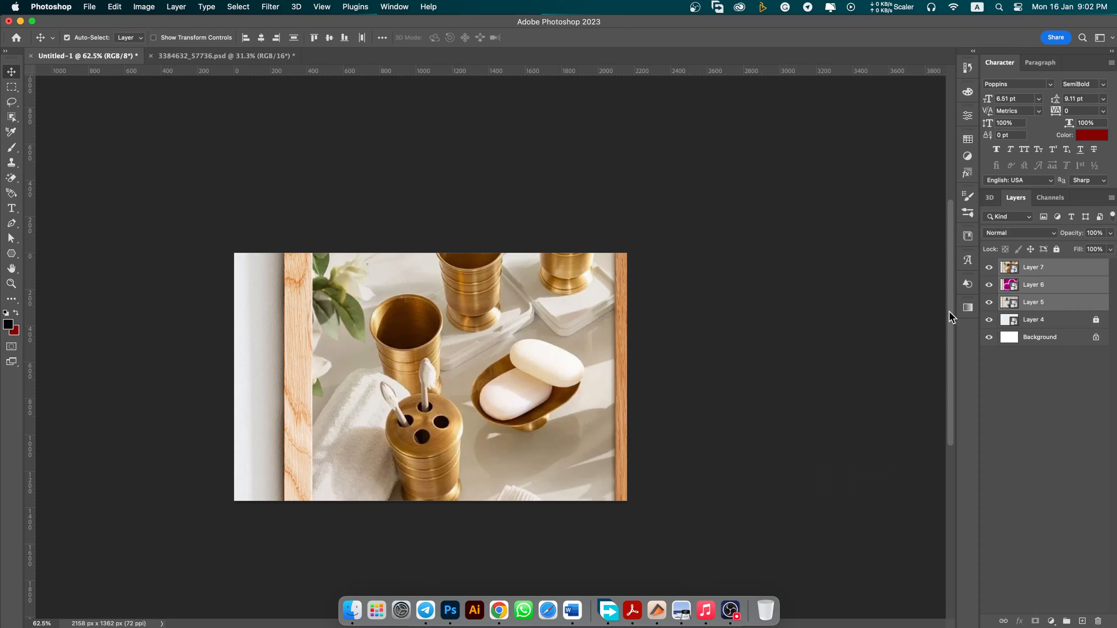
pyautogui.press('super+t')
pyautogui.moveTo(665, 98); pyautogui.dragTo(487, 284)
pyautogui.press('Return')
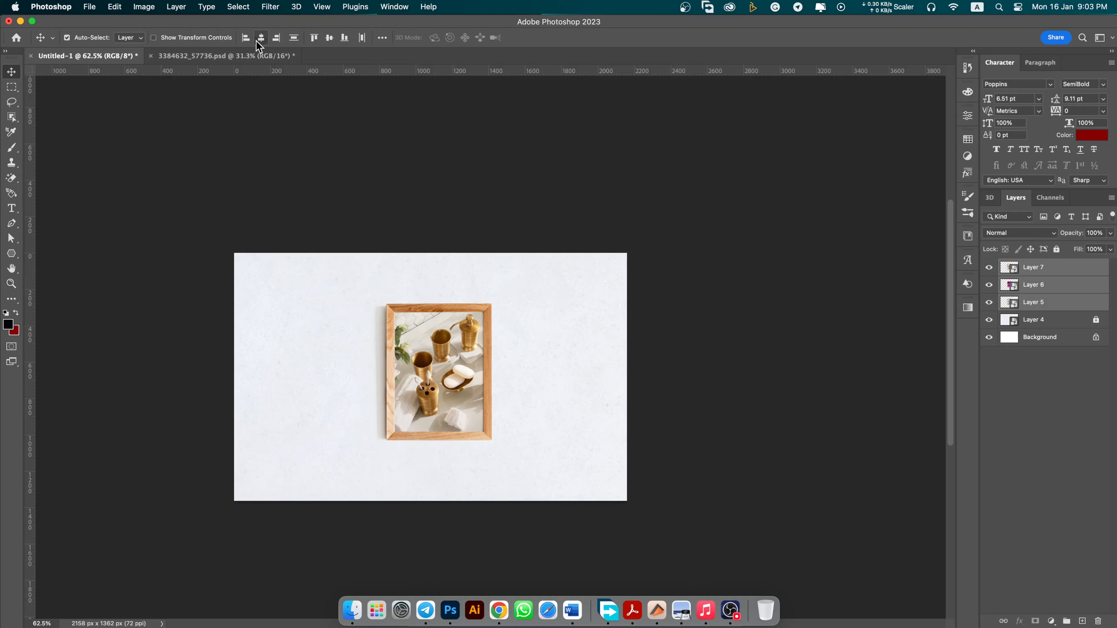
# Spread the frames into an evenly spaced row: triangle art, neon hearts in the middle, and the brass bathroom set.
pyautogui.moveTo(453, 382); pyautogui.dragTo(564, 384)
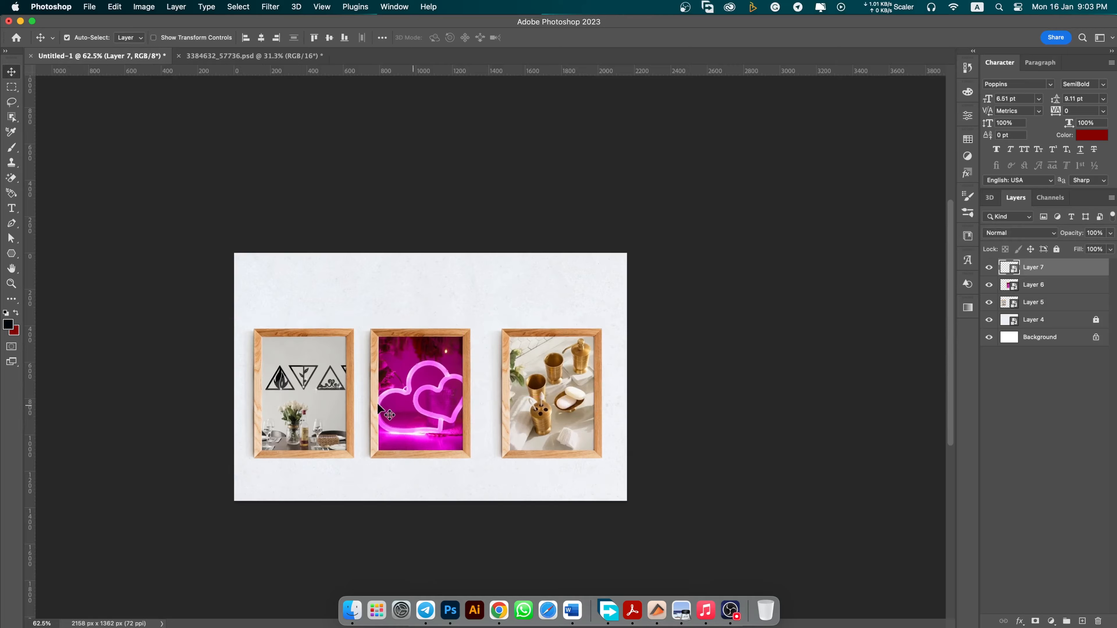
pyautogui.moveTo(386, 408); pyautogui.dragTo(430, 418)
pyautogui.scroll(3, 442, 448)
pyautogui.scroll(-3, 431, 420)
pyautogui.press('Left')
pyautogui.press('Left')
pyautogui.press('Left')
pyautogui.press('Left')
pyautogui.press('Left')
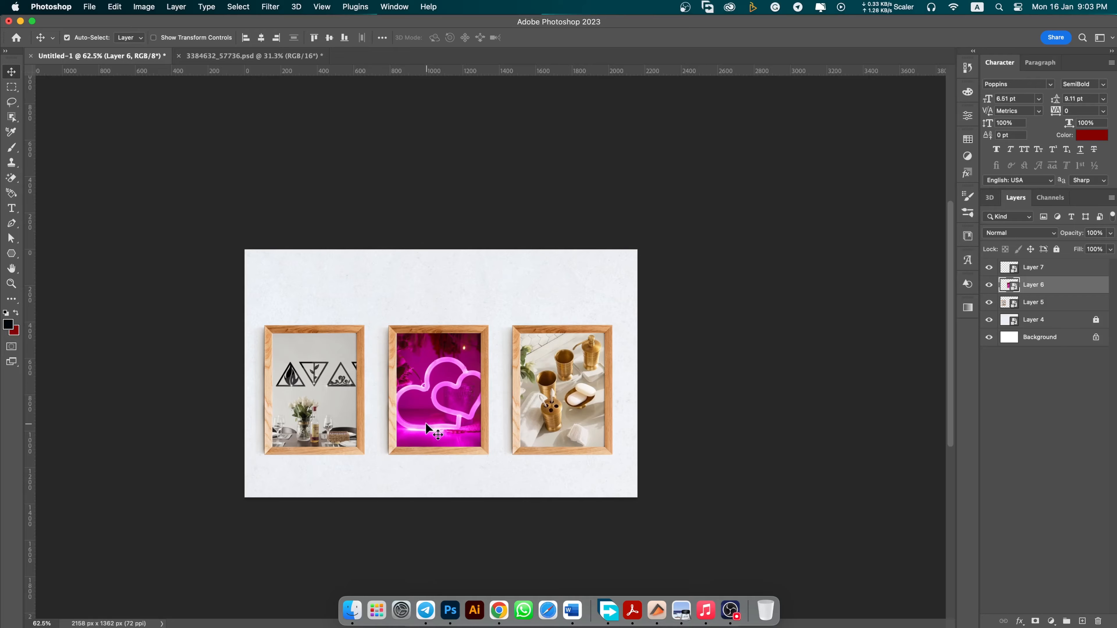
# Group the three framed pictures, centre the group horizontally on the wall, and move it slightly lower.
pyautogui.click(1069, 270)
pyautogui.keyDown('shift'); pyautogui.click(1072, 303); pyautogui.keyUp('shift')
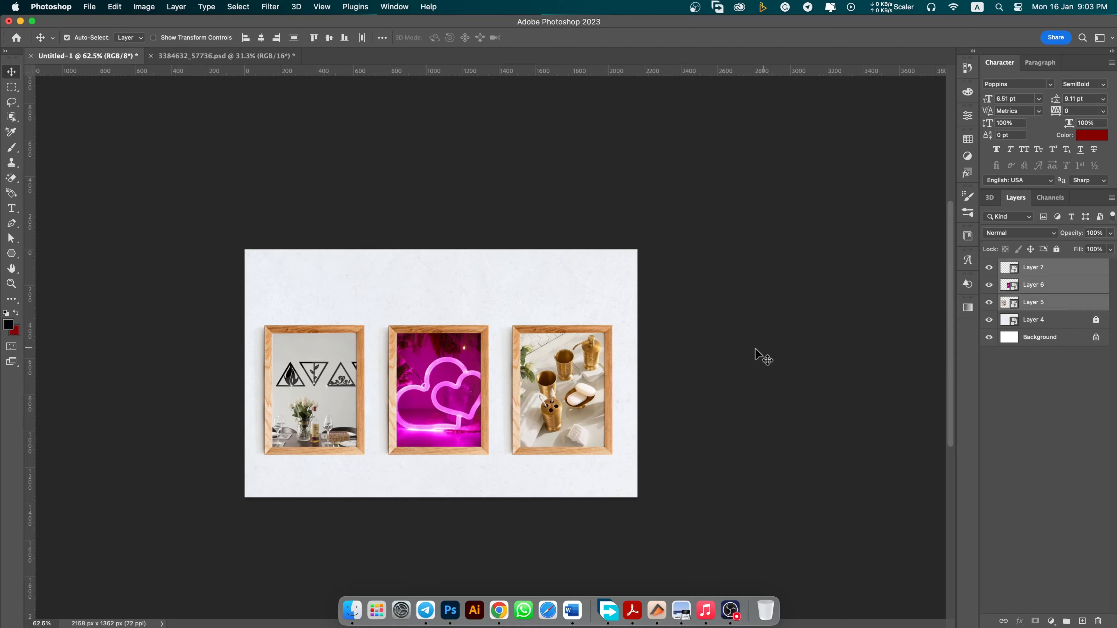
pyautogui.press('super+g')
pyautogui.click(261, 38)
pyautogui.press('super+t')
pyautogui.scroll(3, 466, 414)
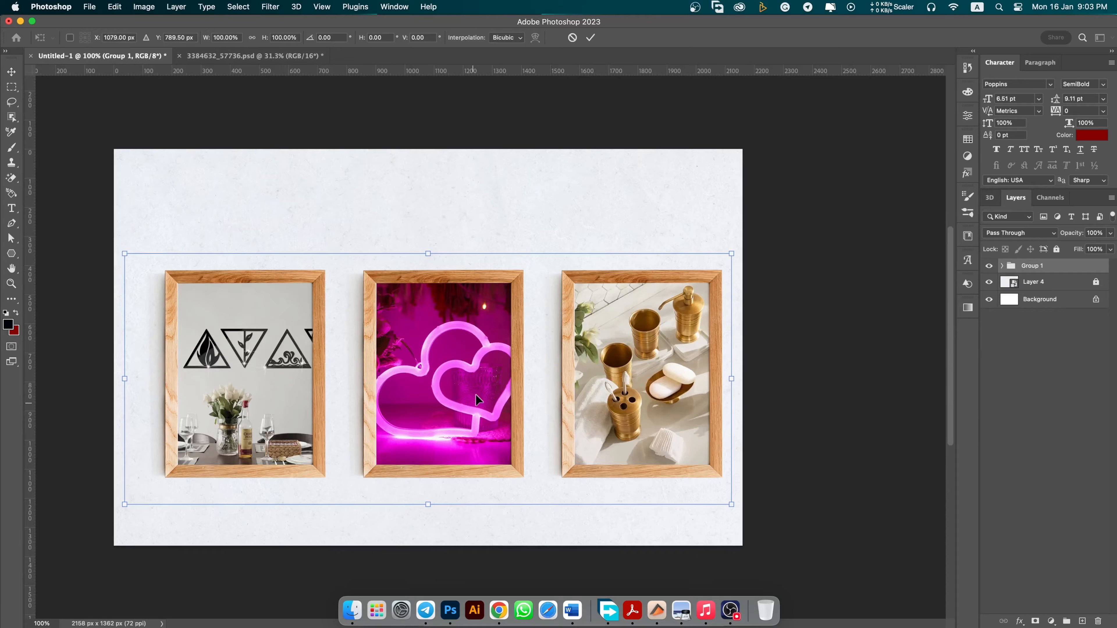
pyautogui.moveTo(477, 394)
pyautogui.mouseDown()
pyautogui.moveTo(469, 401)
pyautogui.moveTo(481, 374)
pyautogui.mouseUp()
pyautogui.press('Return')
pyautogui.scroll(-5, 519, 402)
pyautogui.scroll(3, 519, 415)
pyautogui.press('super+t')
pyautogui.press('Return')
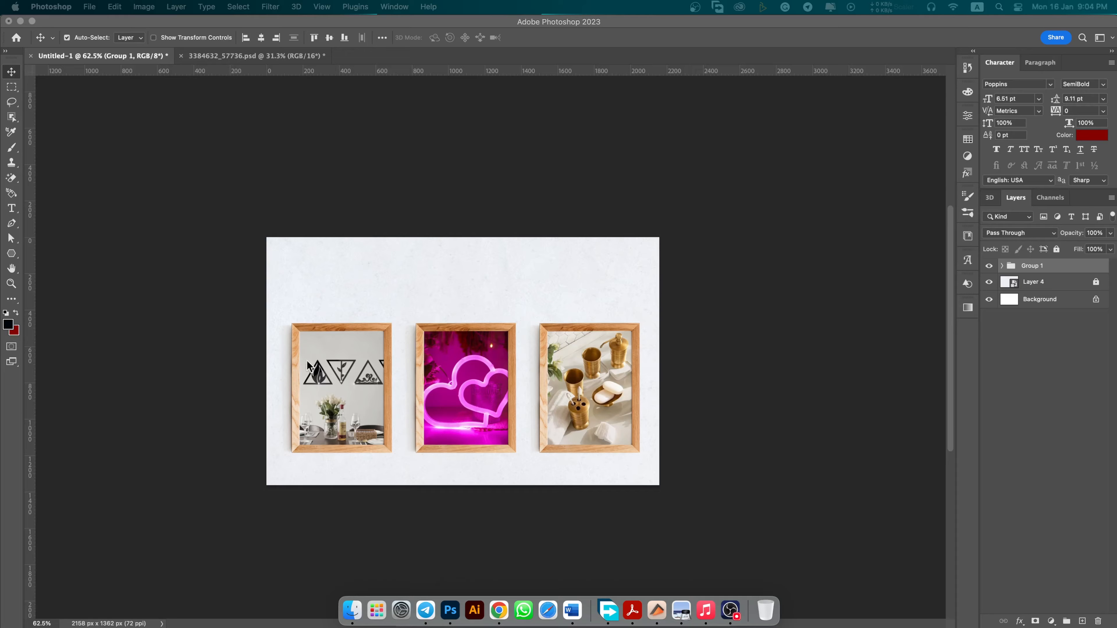
# Add the heading "Products that match your aesthetic" above the frames at 67 pt and centre it horizontally.
pyautogui.click(689, 381)
pyautogui.scroll(3, 525, 303)
pyautogui.press('t')
pyautogui.click(387, 267)
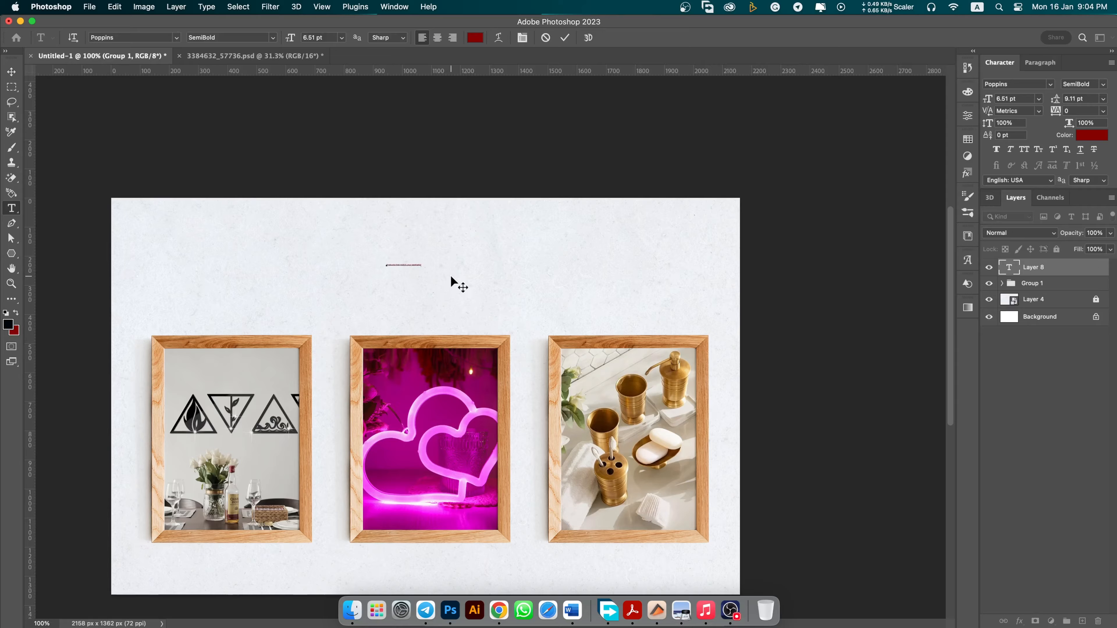
pyautogui.press('super+Return')
pyautogui.press('v')
pyautogui.moveTo(988, 101); pyautogui.dragTo(1014, 108)
pyautogui.moveTo(558, 256); pyautogui.dragTo(453, 256)
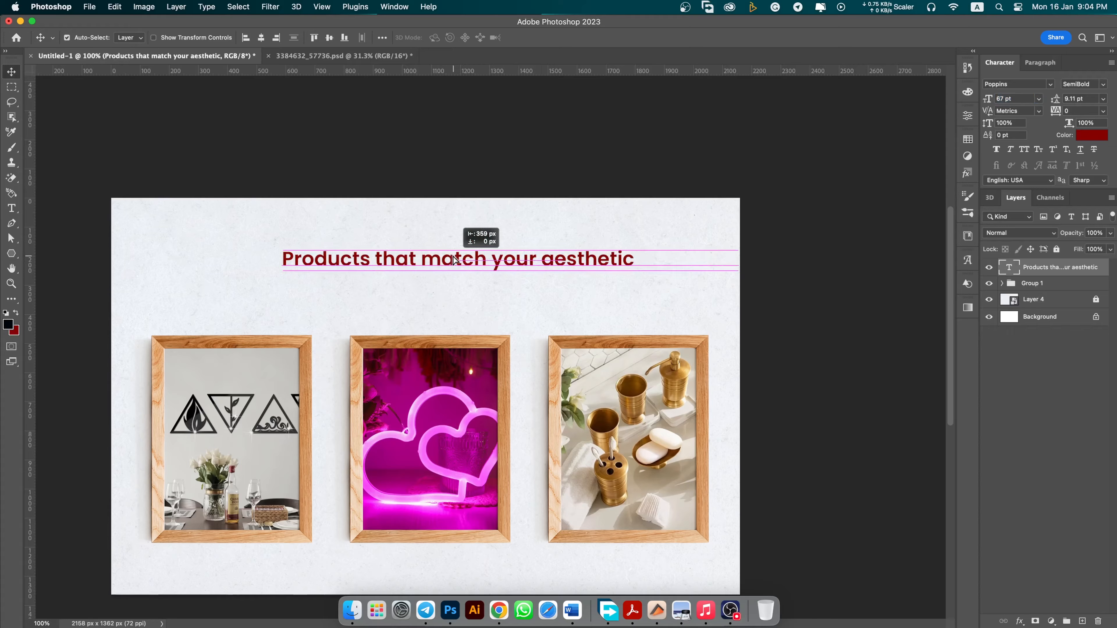
pyautogui.click(261, 38)
# Browse fonts for the heading and set it to Big Caslon Medium.
pyautogui.scroll(-3, 453, 294)
pyautogui.scroll(5, 455, 280)
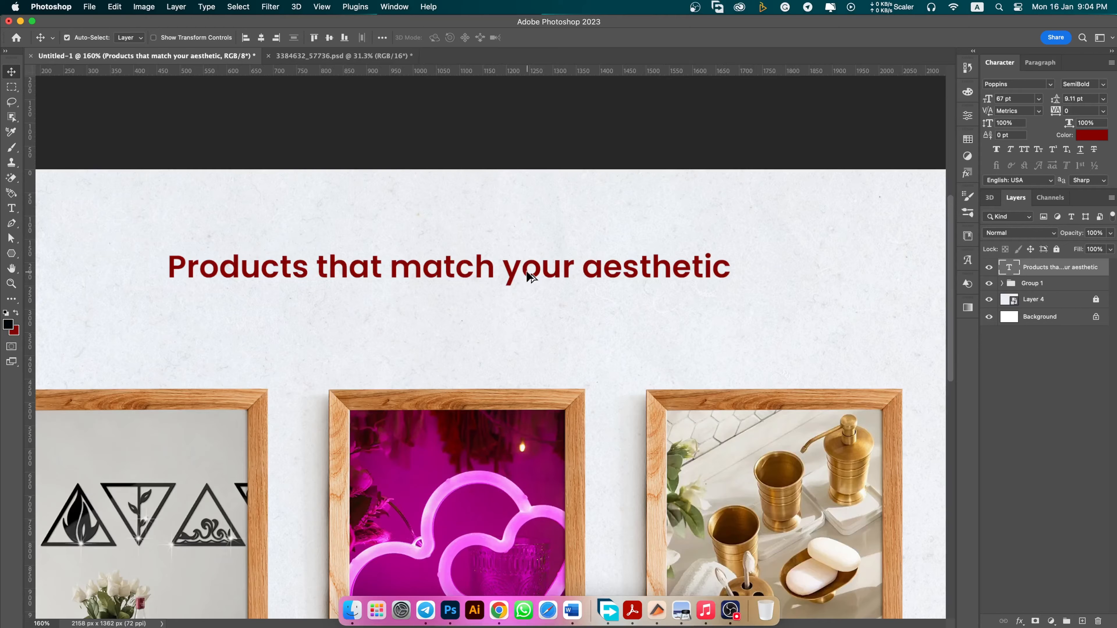
pyautogui.scroll(-3, 435, 259)
pyautogui.scroll(3, 438, 261)
pyautogui.click(1050, 84)
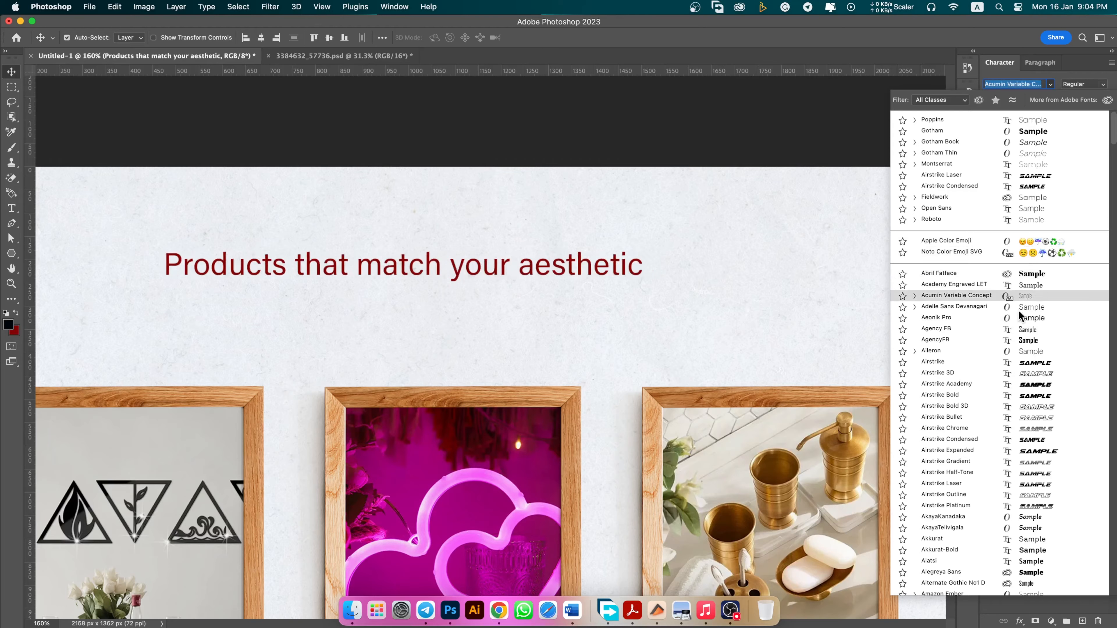
pyautogui.scroll(-5, 1025, 418)
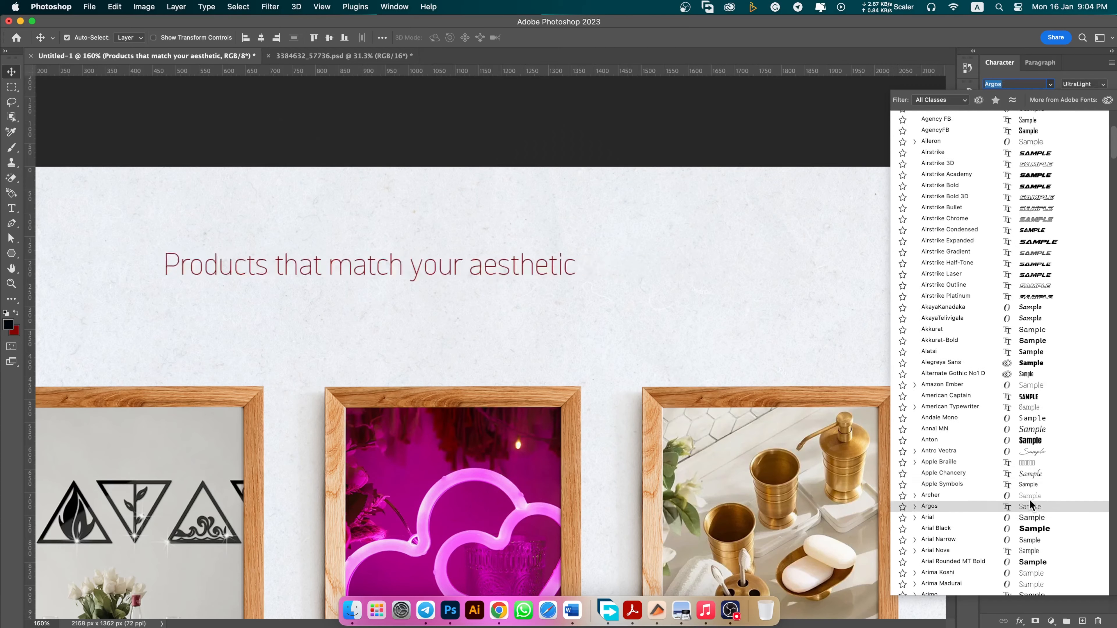
pyautogui.scroll(-3, 1031, 505)
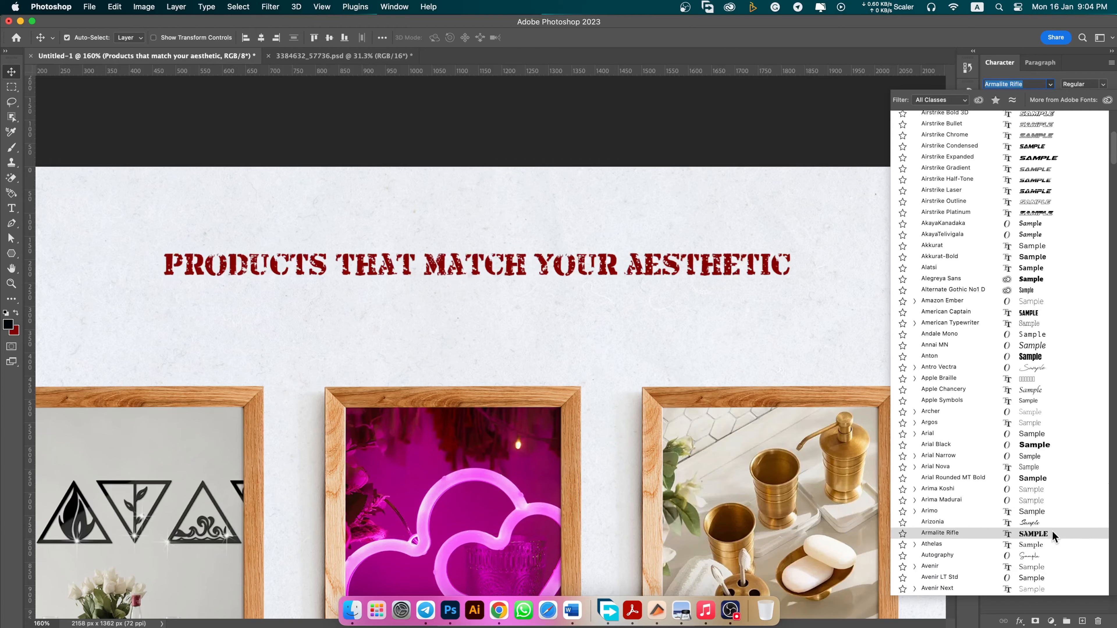
pyautogui.scroll(-5, 1052, 537)
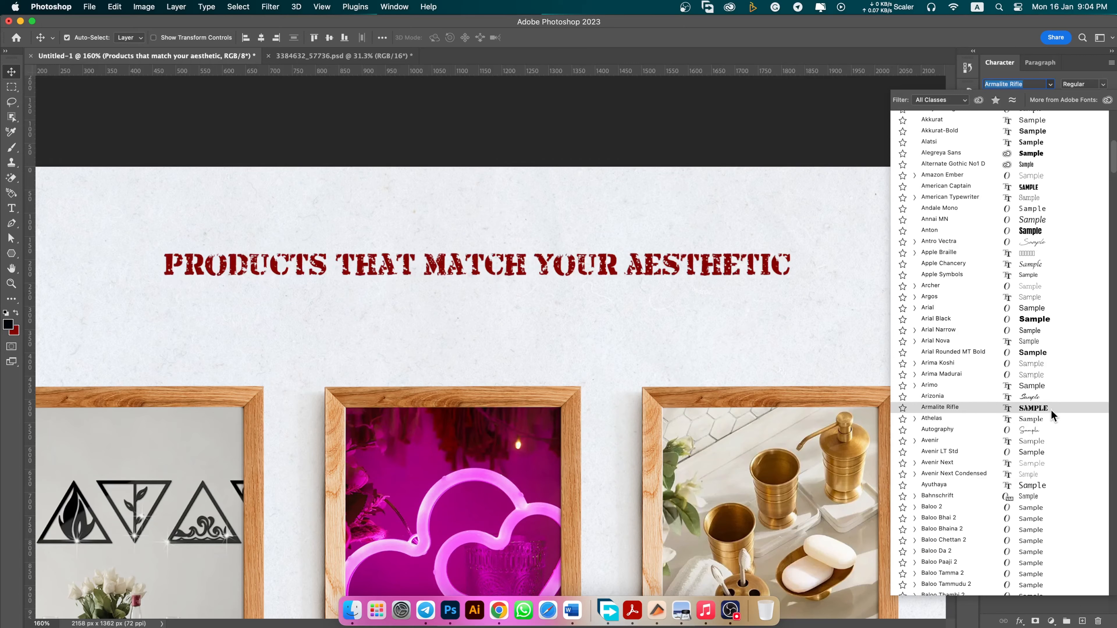
pyautogui.scroll(-6, 1060, 484)
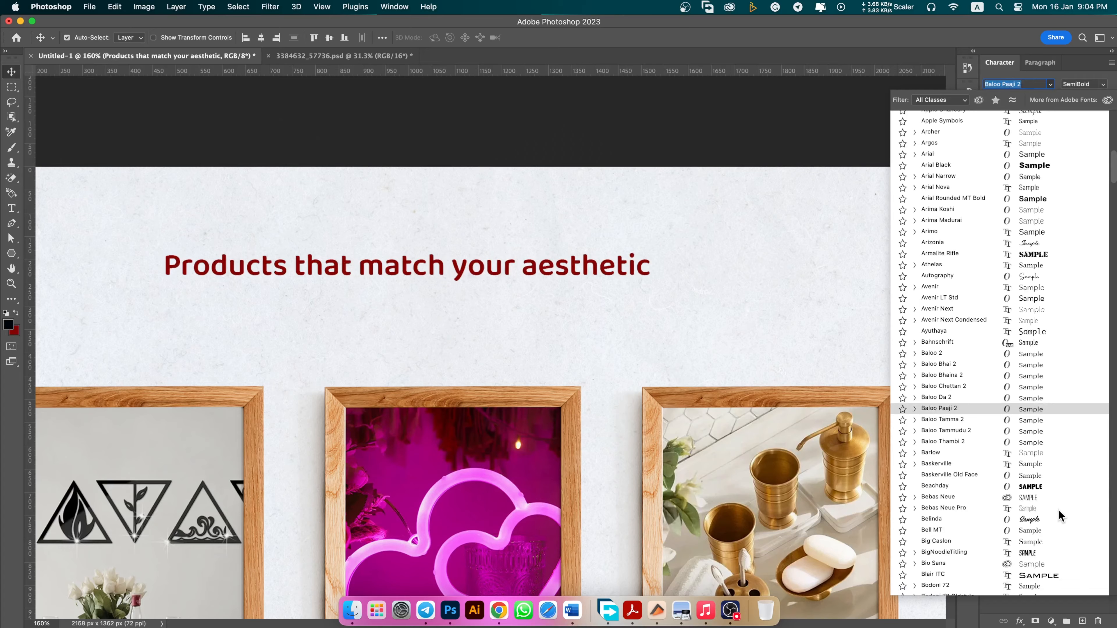
pyautogui.scroll(-1, 1061, 516)
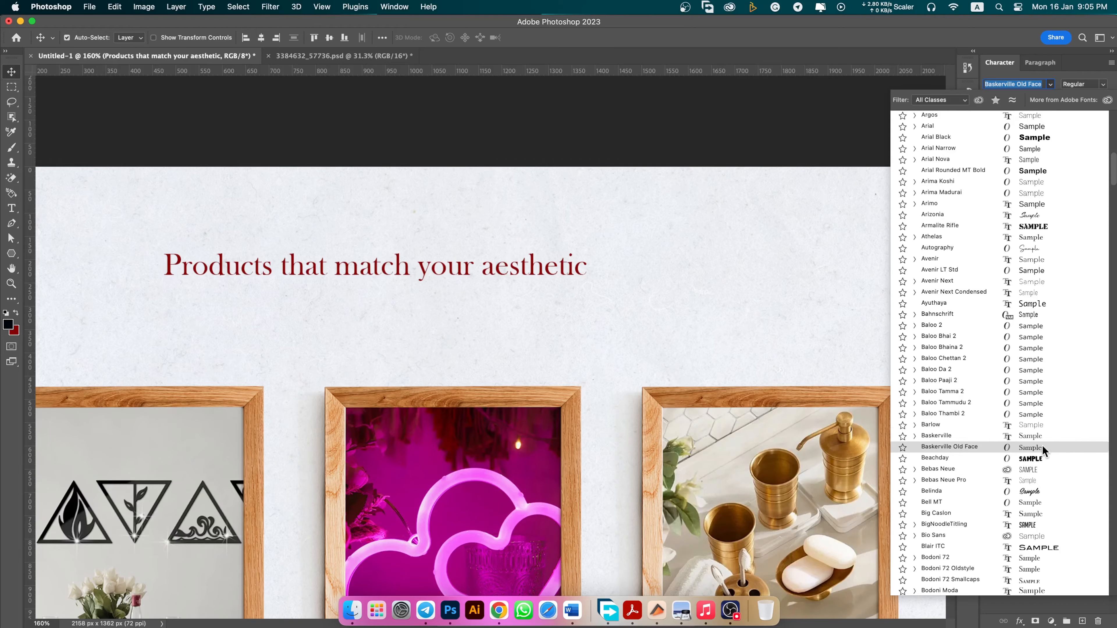
pyautogui.scroll(-3, 1043, 449)
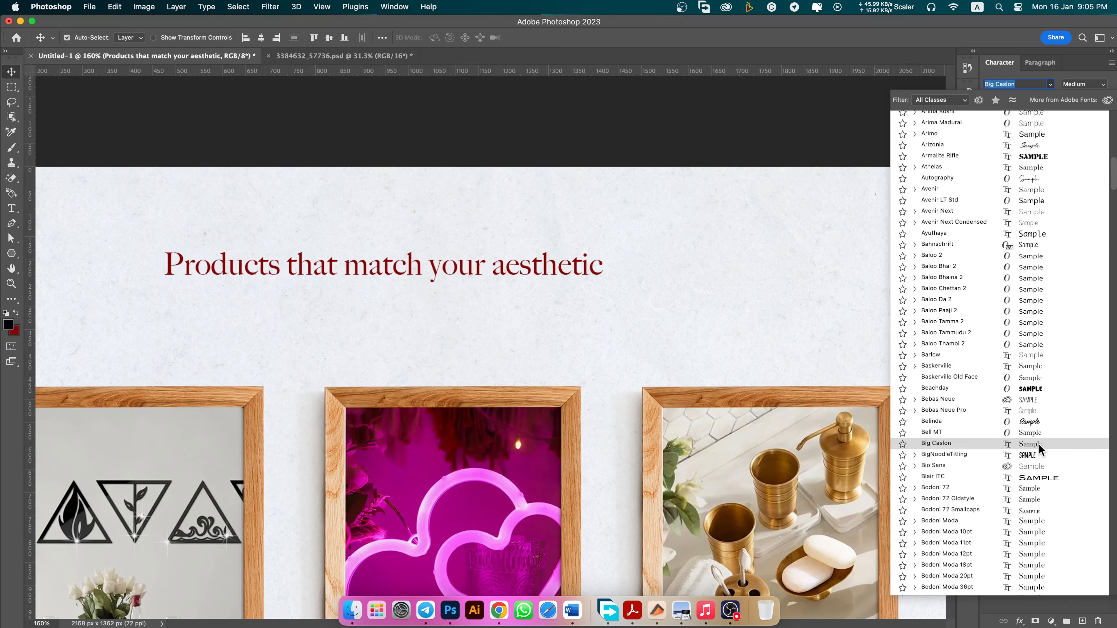
pyautogui.click(1039, 447)
# Cut "your aesthetic" out of the heading and centre the remaining "Products that match" horizontally.
pyautogui.press('super+1')
pyautogui.doubleClick(515, 277)
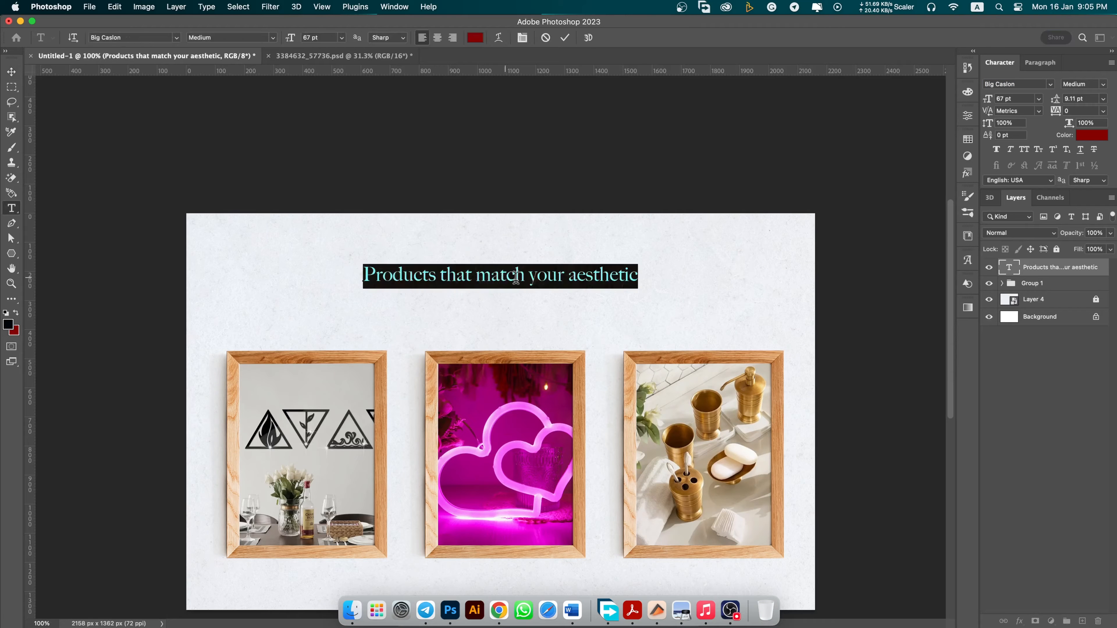
pyautogui.click(530, 277)
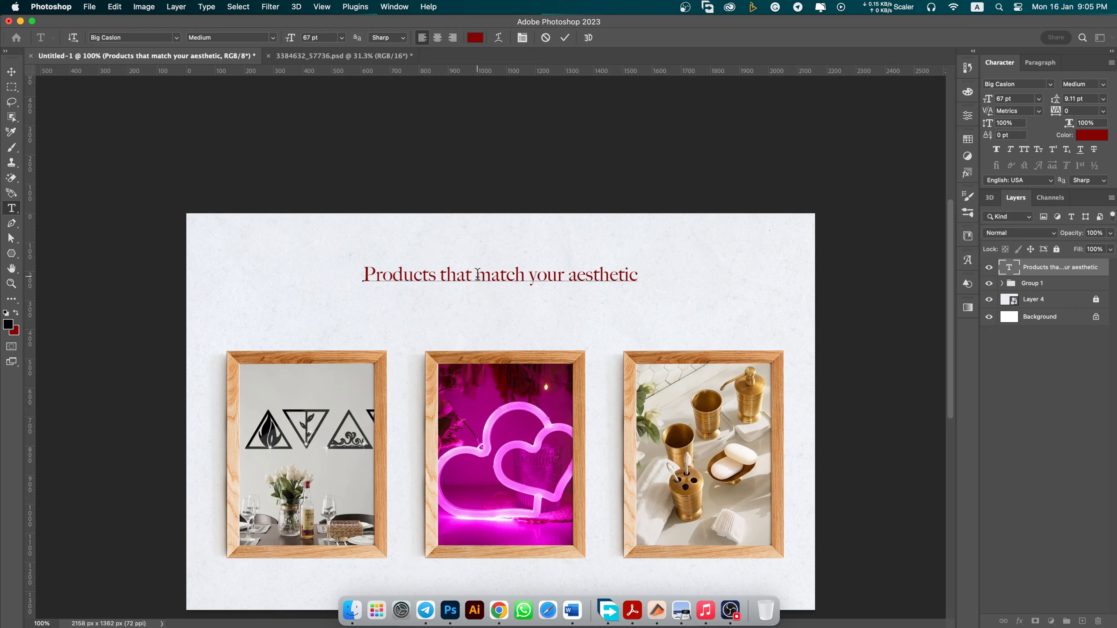
pyautogui.moveTo(529, 277); pyautogui.dragTo(705, 288)
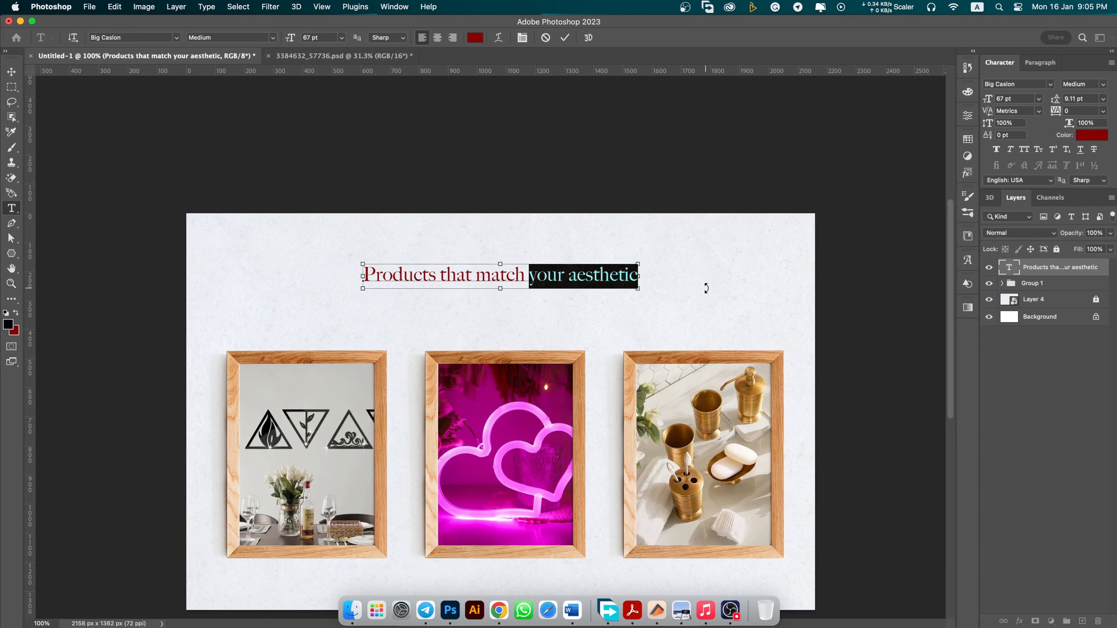
pyautogui.press('super+x')
pyautogui.press('super+Return')
pyautogui.press('v')
pyautogui.click(260, 37)
# Enlarge the "Products that match" heading about its centre to about 110.55 pt.
pyautogui.press('super+t')
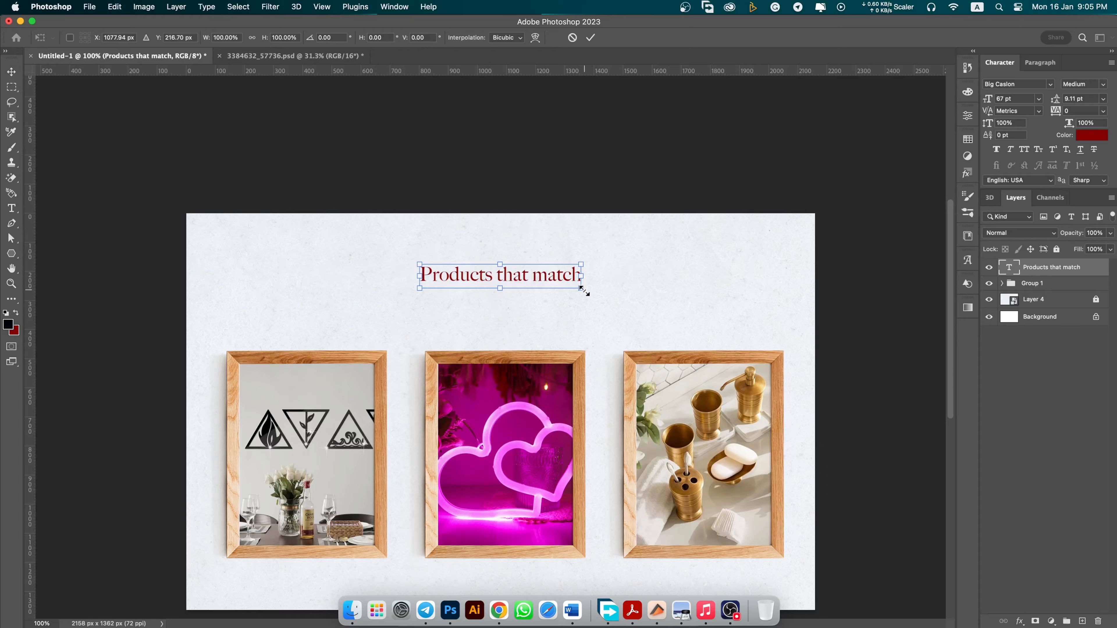
pyautogui.moveTo(581, 288); pyautogui.dragTo(631, 310)
pyautogui.press('Return')
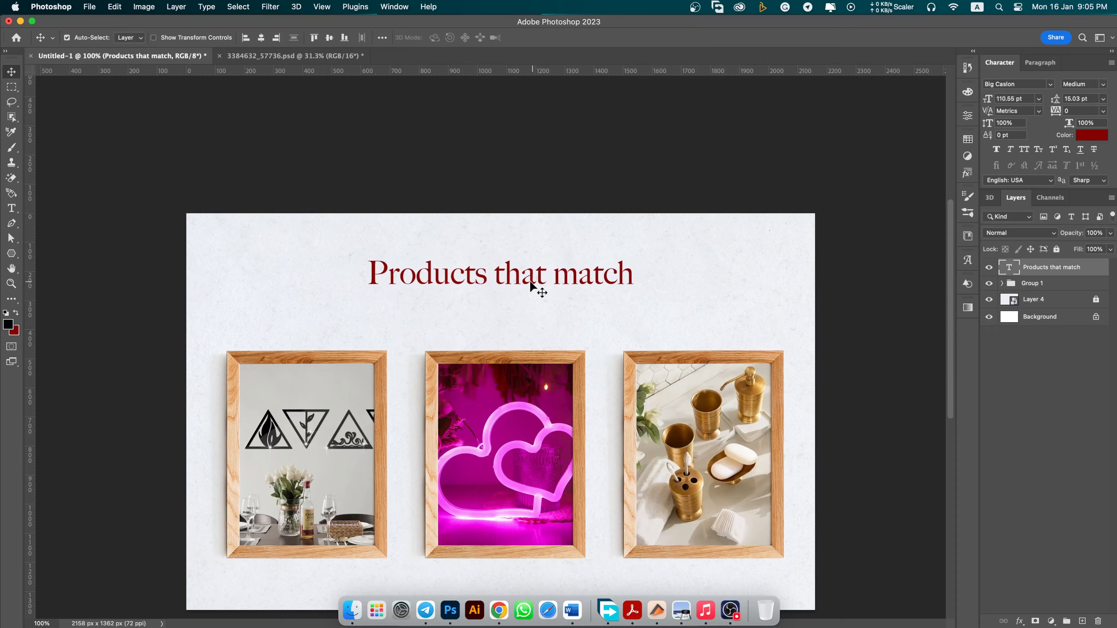
# Duplicate the heading just below, replace the copy's text with "your aesthetic", and centre it horizontally.
pyautogui.moveTo(530, 282); pyautogui.dragTo(530, 310)
pyautogui.doubleClick(530, 308)
pyautogui.press('super+v')
pyautogui.press('super+Return')
pyautogui.click(261, 38)
# Set the "your aesthetic" line to the Femen script font.
pyautogui.click(527, 271)
pyautogui.click(1050, 84)
pyautogui.scroll(-15, 1042, 396)
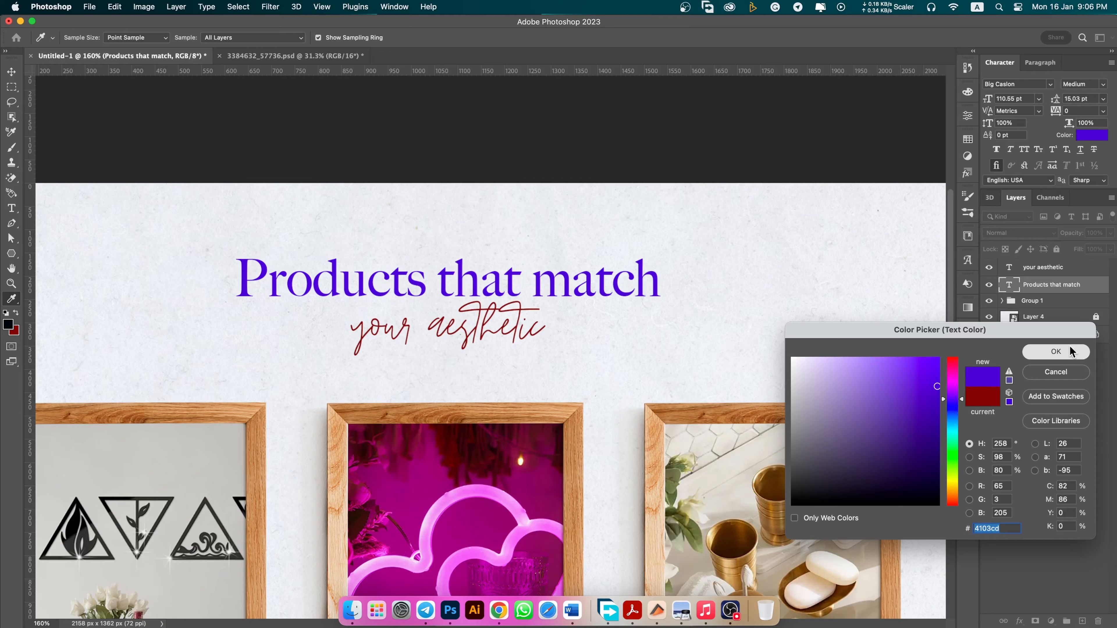
# Colour the "Products that match" line #4103cd and sample the same violet for the "your aesthetic" line.
pyautogui.click(1055, 351)
pyautogui.click(1050, 267)
pyautogui.click(1091, 135)
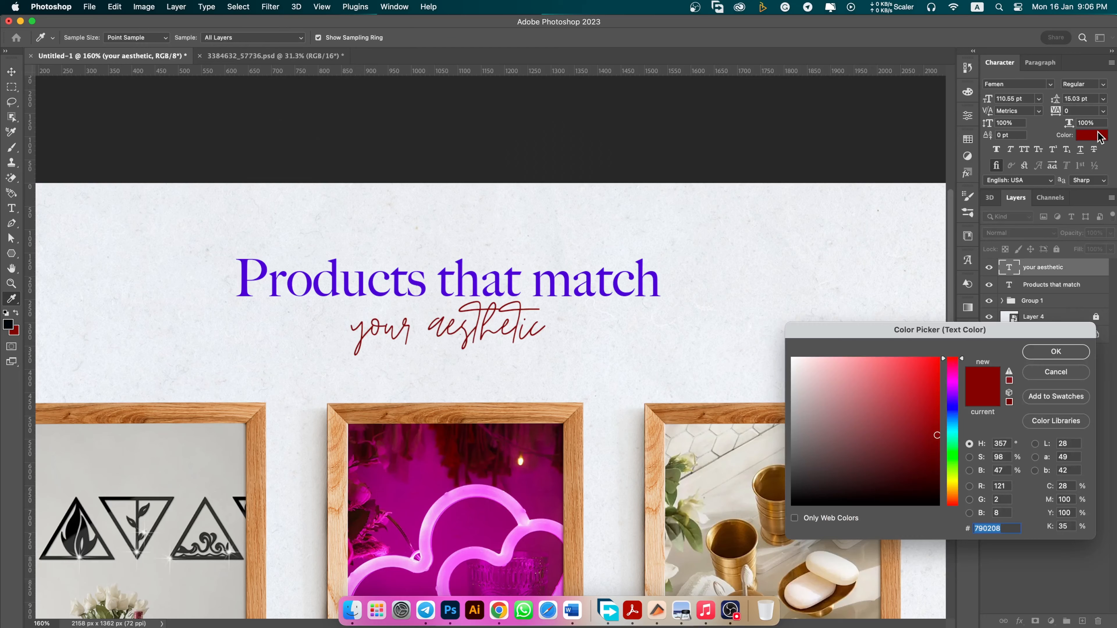
pyautogui.click(638, 274)
pyautogui.press('Return')
# Recolour the "Products that match" line near-black.
pyautogui.doubleClick(639, 276)
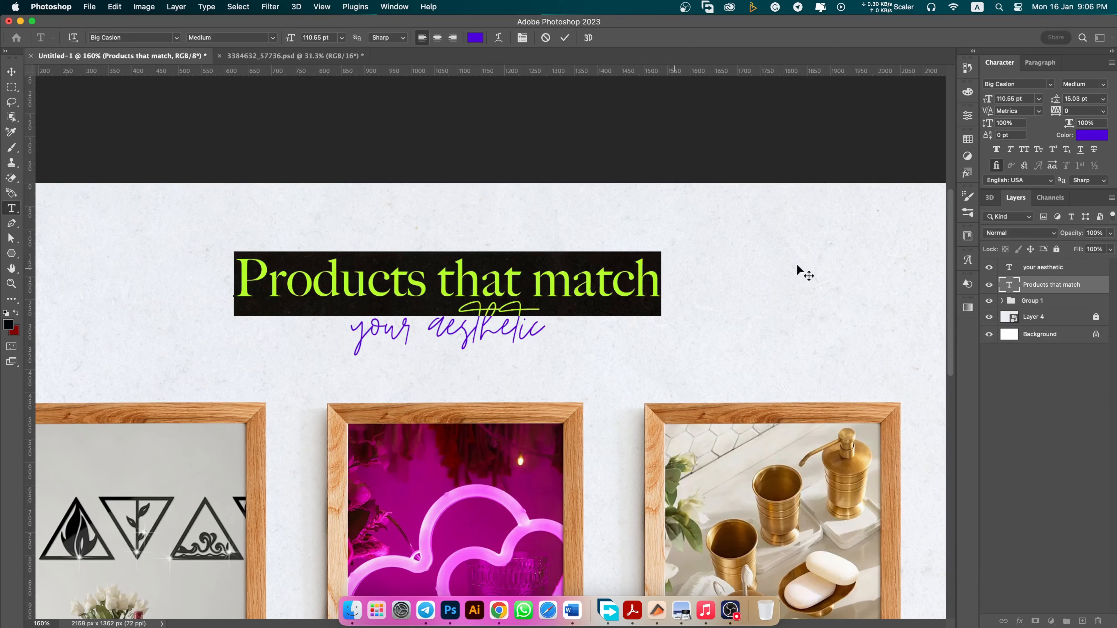
pyautogui.click(1090, 135)
pyautogui.moveTo(816, 486); pyautogui.dragTo(780, 492)
pyautogui.press('Return')
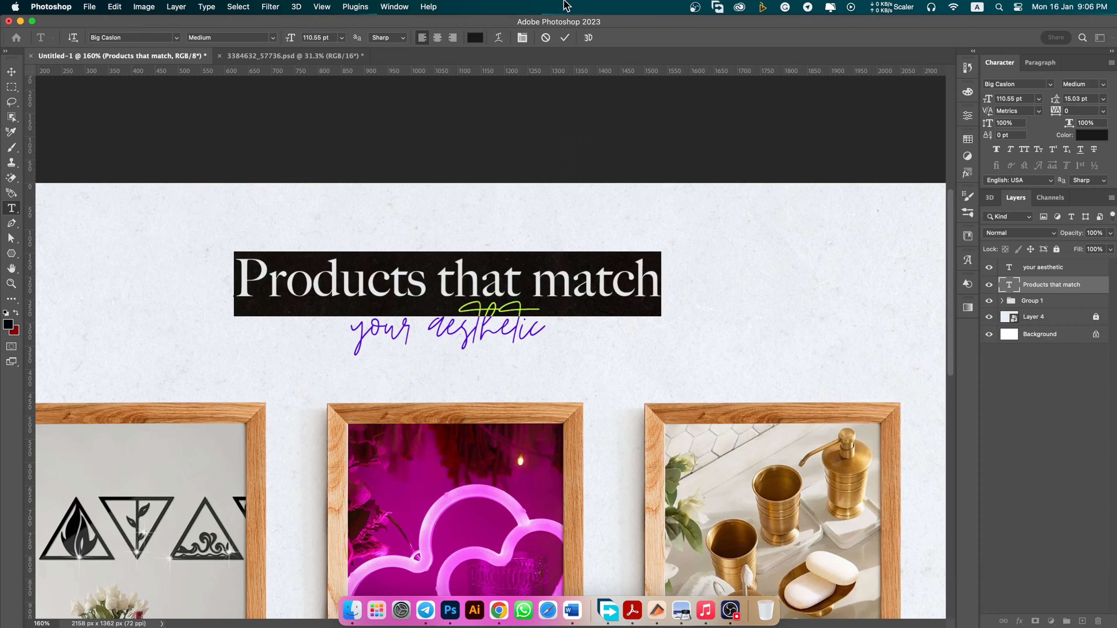
pyautogui.click(565, 38)
# Move "your aesthetic" slightly up against the heading and enlarge both text lines together to about 153.78 pt.
pyautogui.press('v')
pyautogui.moveTo(478, 319); pyautogui.dragTo(476, 306)
pyautogui.scroll(-5, 478, 307)
pyautogui.keyDown('shift'); pyautogui.click(519, 301); pyautogui.keyUp('shift')
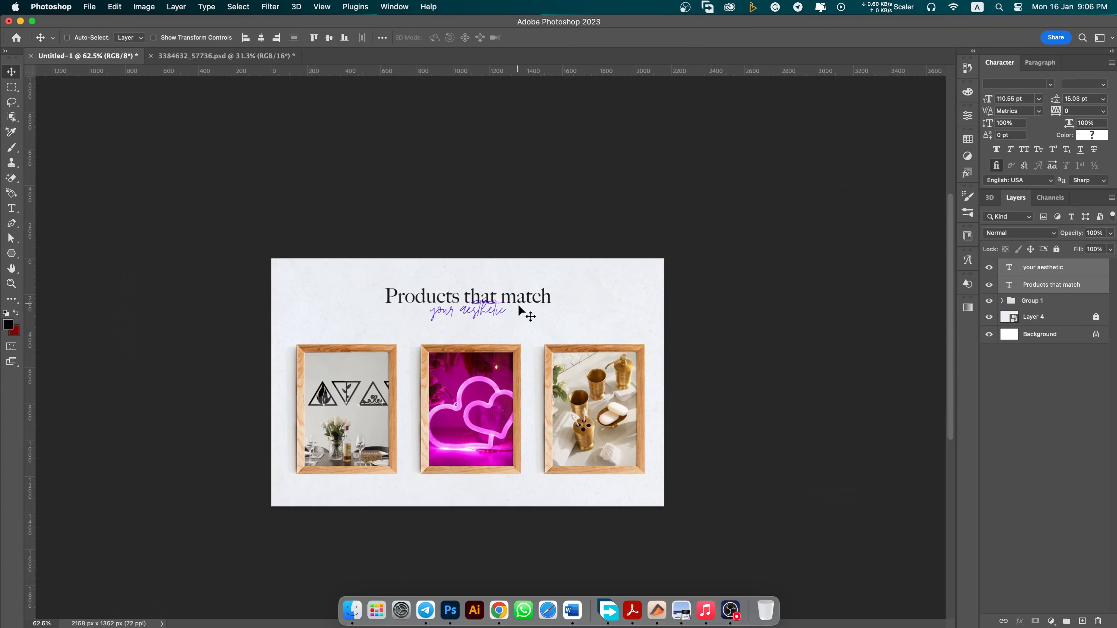
pyautogui.press('super+t')
pyautogui.moveTo(551, 321); pyautogui.dragTo(586, 329)
pyautogui.press('Return')
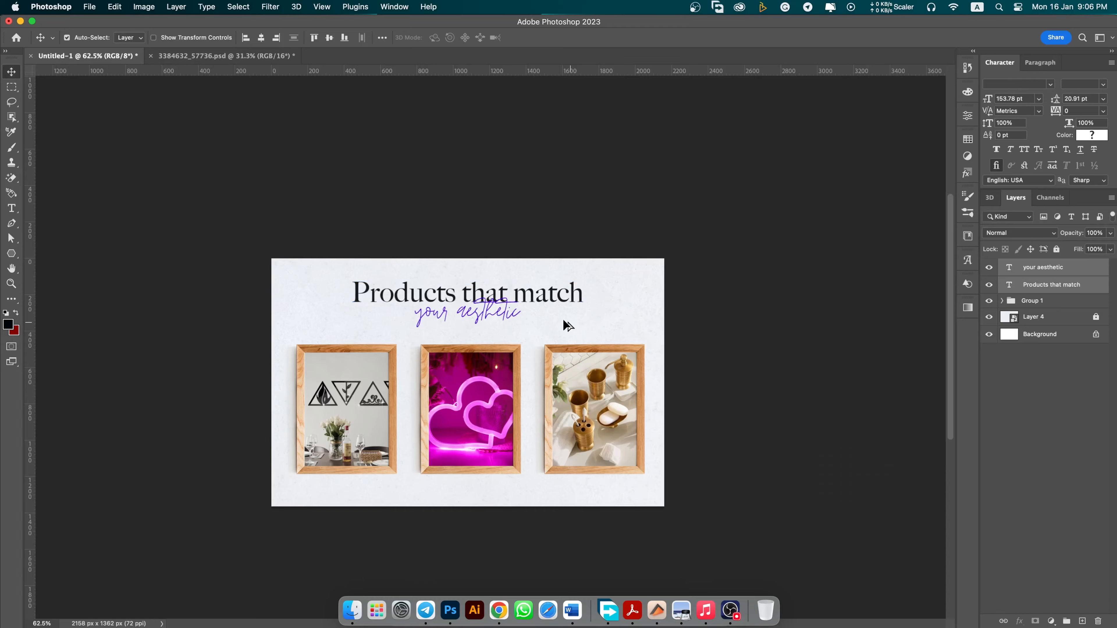
# Select the three framed pictures inside Group 1 and nudge them slightly down and left below the heading.
pyautogui.scroll(-3, 563, 324)
pyautogui.scroll(3, 540, 378)
pyautogui.moveTo(669, 455); pyautogui.dragTo(302, 369)
pyautogui.hotkey('shift', 'Down')
pyautogui.press('Left')
pyautogui.press('Left')
pyautogui.press('Left')
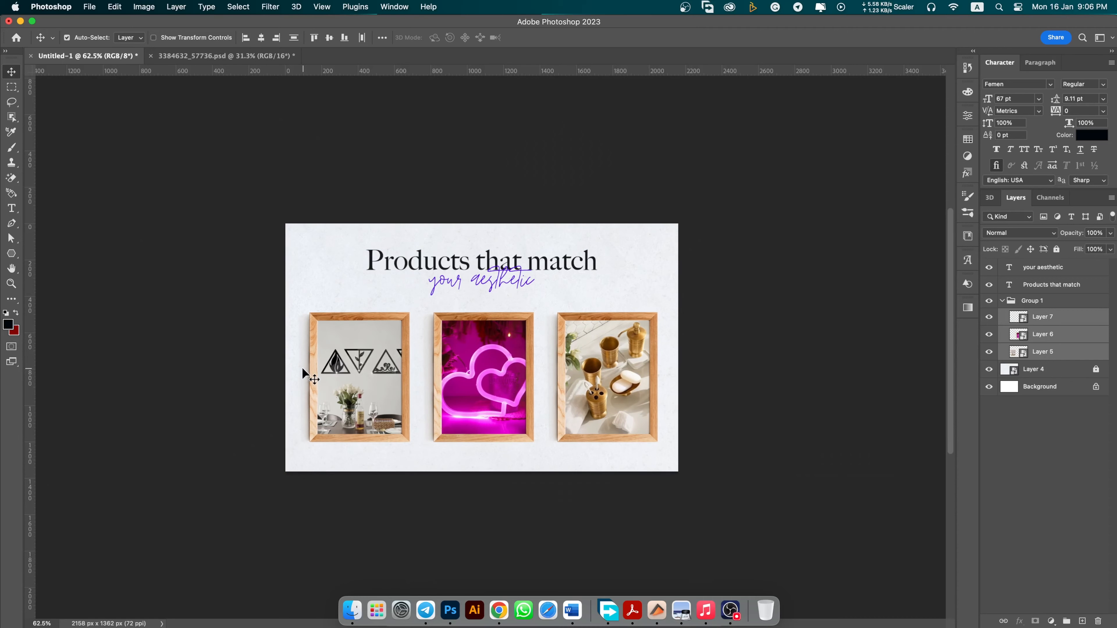
pyautogui.click(730, 610)
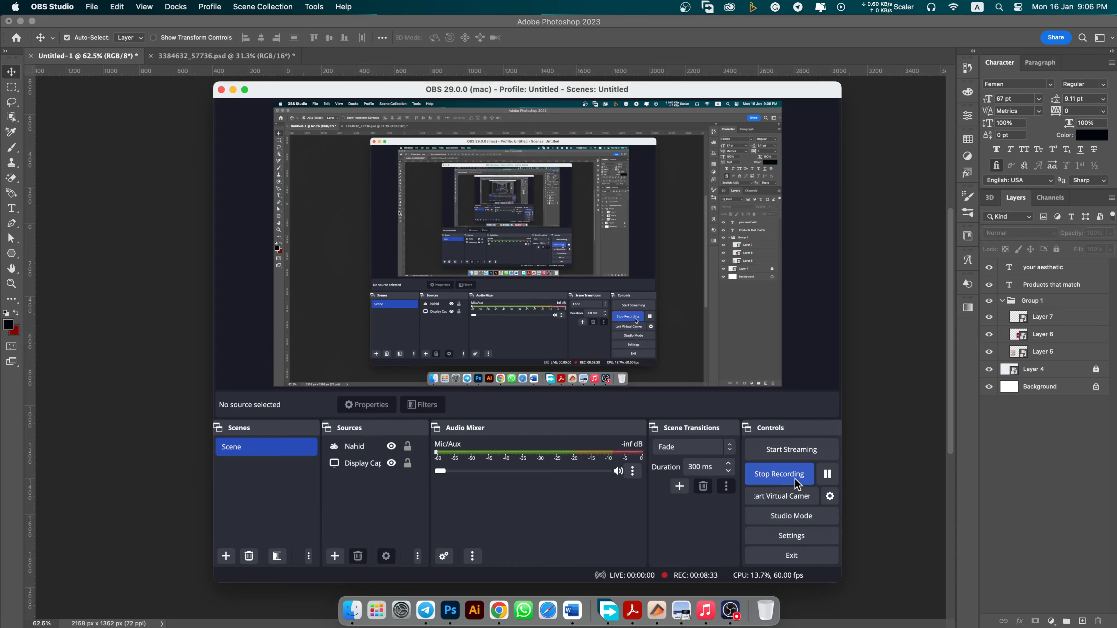
pyautogui.click(827, 474)
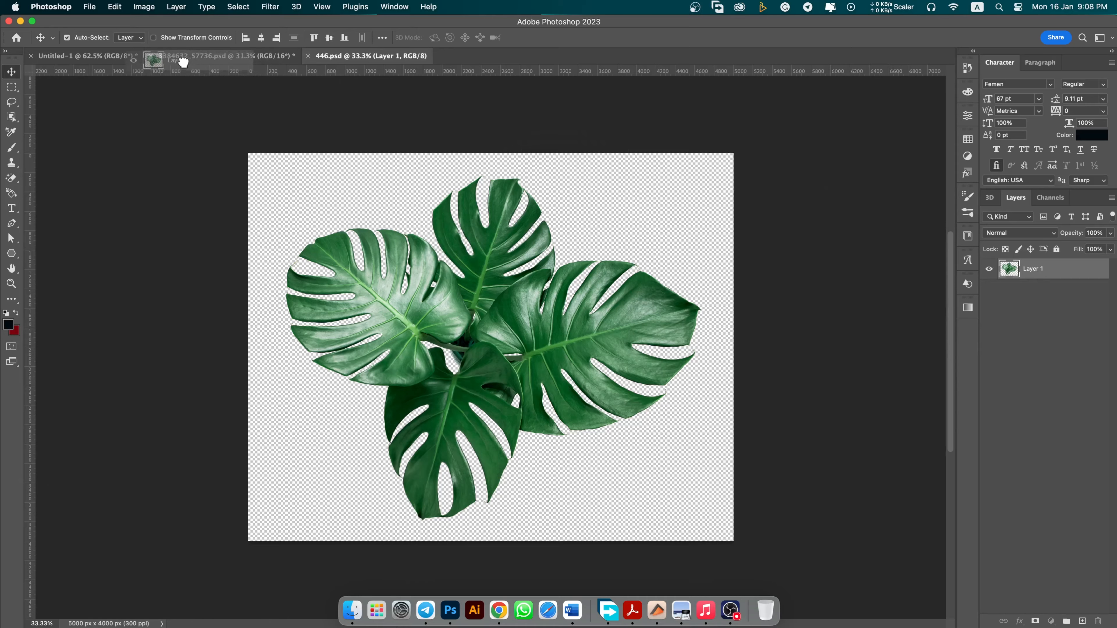
# Bring the monstera leaves from 446.psd into the banner document and convert their layer to a smart object.
pyautogui.moveTo(210, 55); pyautogui.dragTo(530, 443)
pyautogui.press('super+t')
pyautogui.press('Escape')
pyautogui.rightClick(1083, 267)
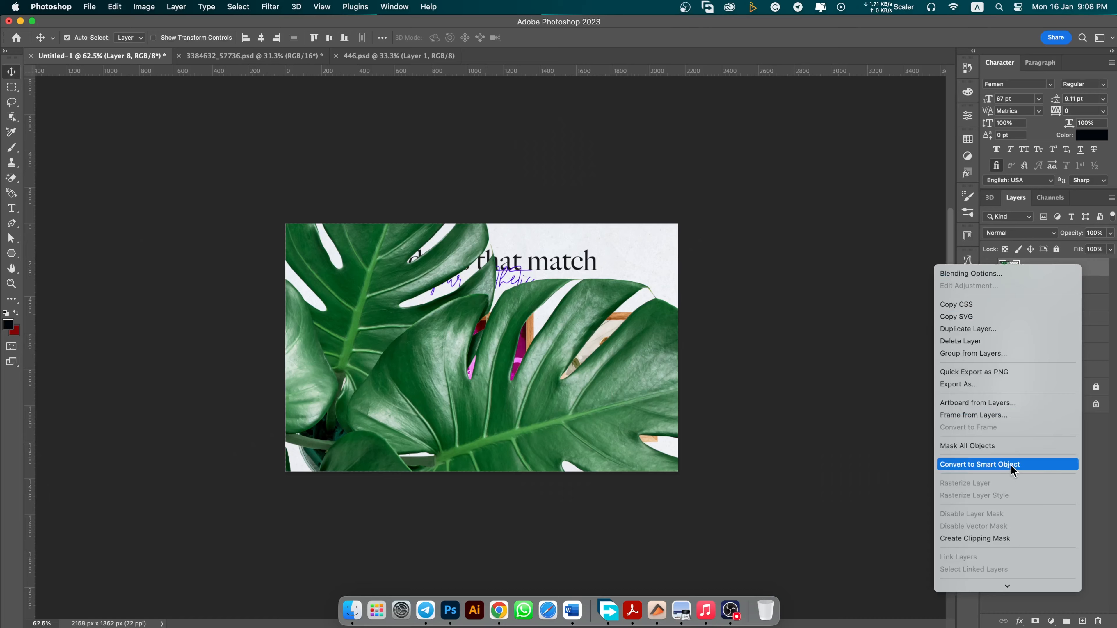
pyautogui.click(1013, 465)
# Scale the monstera leaves down to about 12.54% and place them partly cut off in the banner's lower-left corner.
pyautogui.press('super+t')
pyautogui.moveTo(769, 119); pyautogui.dragTo(428, 402)
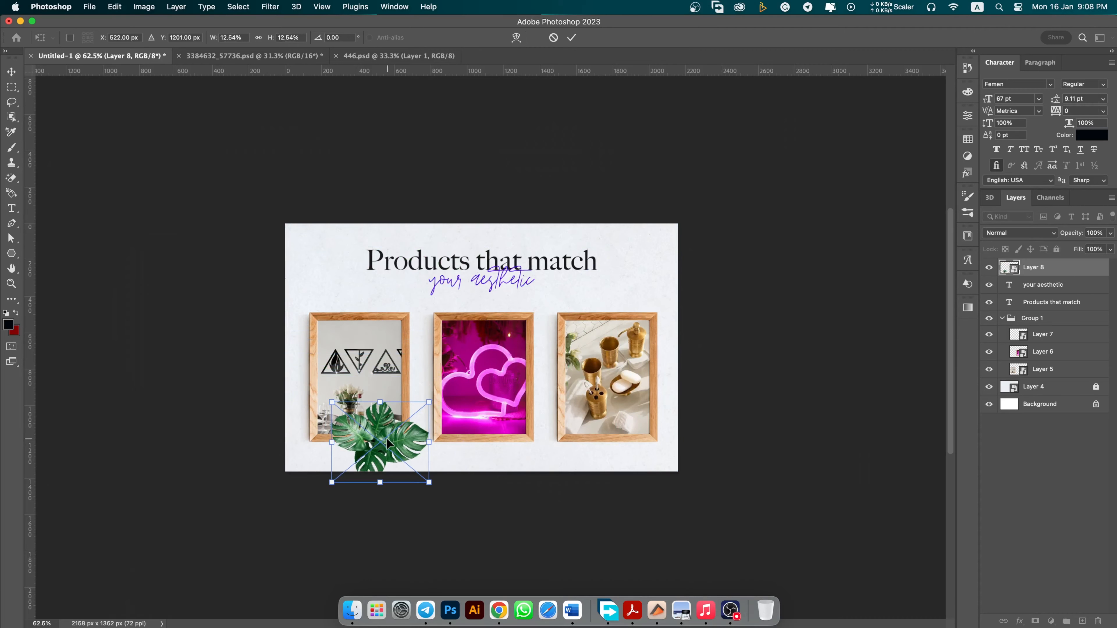
pyautogui.moveTo(387, 438); pyautogui.dragTo(326, 456)
pyautogui.press('Return')
# Open Flower.psd from the Leaf folder, convert its flowers layer to a smart object and bring it into the banner document.
pyautogui.click(352, 610)
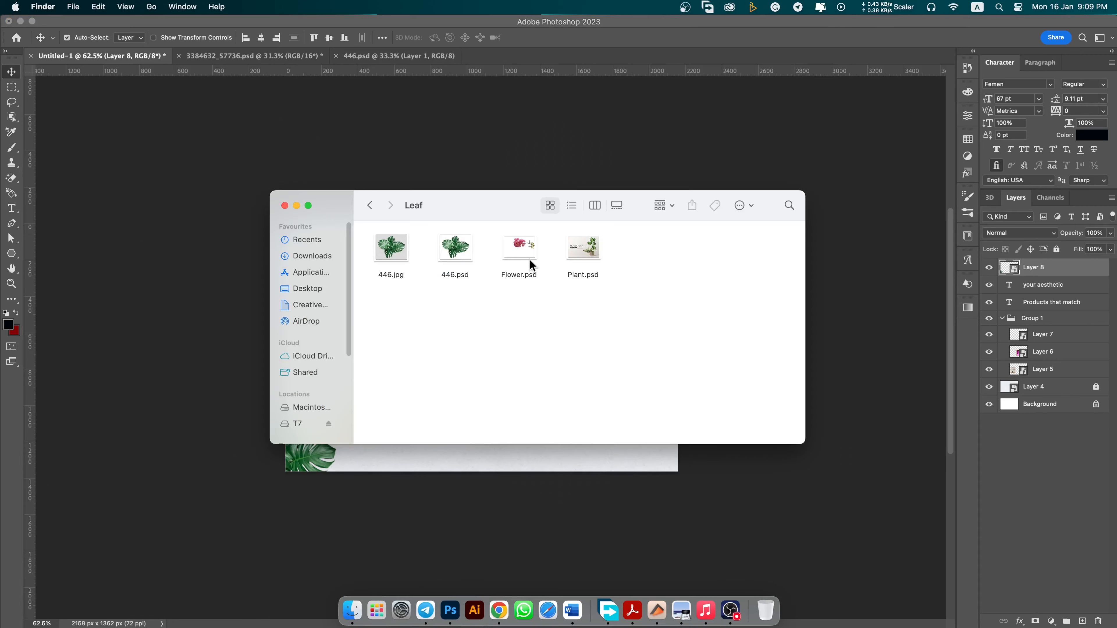
pyautogui.doubleClick(521, 253)
pyautogui.rightClick(1046, 268)
pyautogui.click(915, 469)
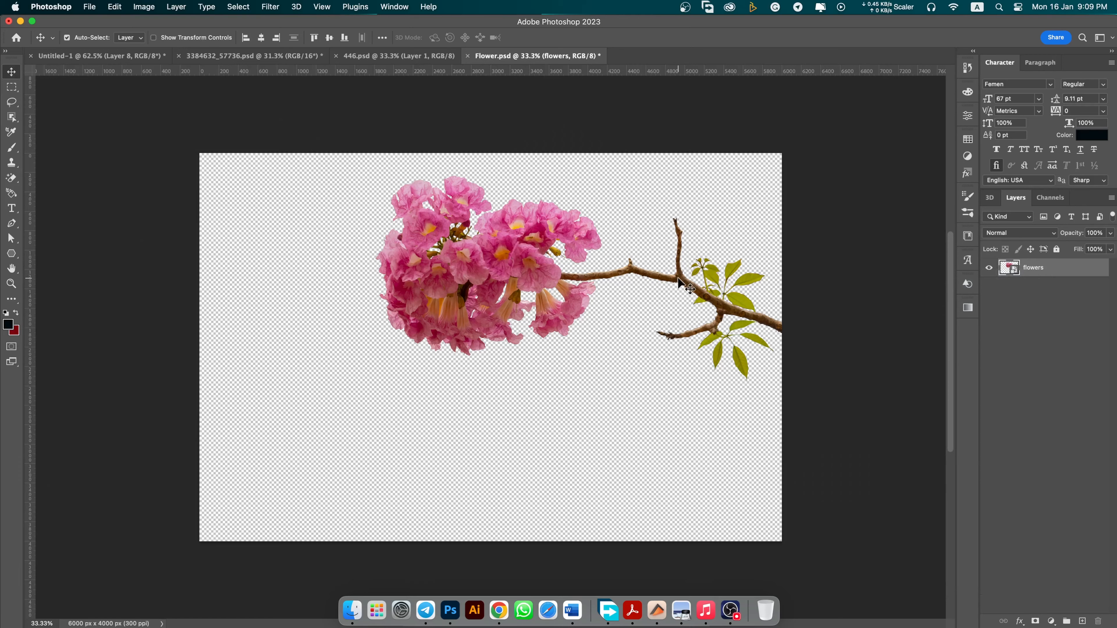
pyautogui.moveTo(685, 284); pyautogui.dragTo(585, 286)
# Scale the pink flower branch down strongly and place it in the banner's upper-right corner beside the heading.
pyautogui.press('super+t')
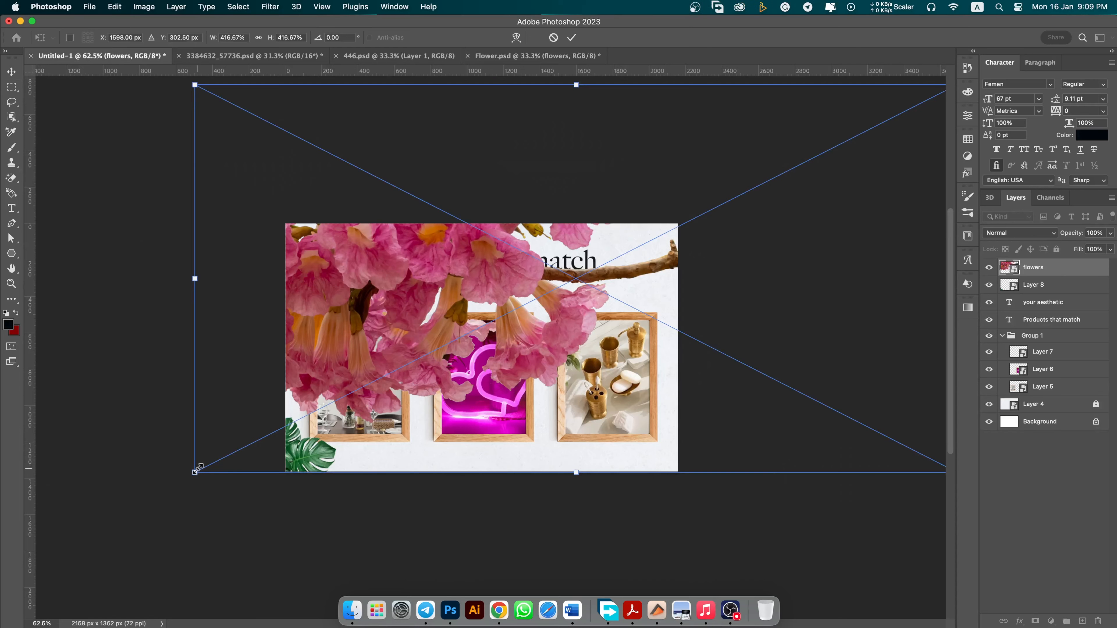
pyautogui.moveTo(195, 473); pyautogui.dragTo(535, 327)
pyautogui.moveTo(577, 277); pyautogui.dragTo(669, 248)
pyautogui.press('Return')
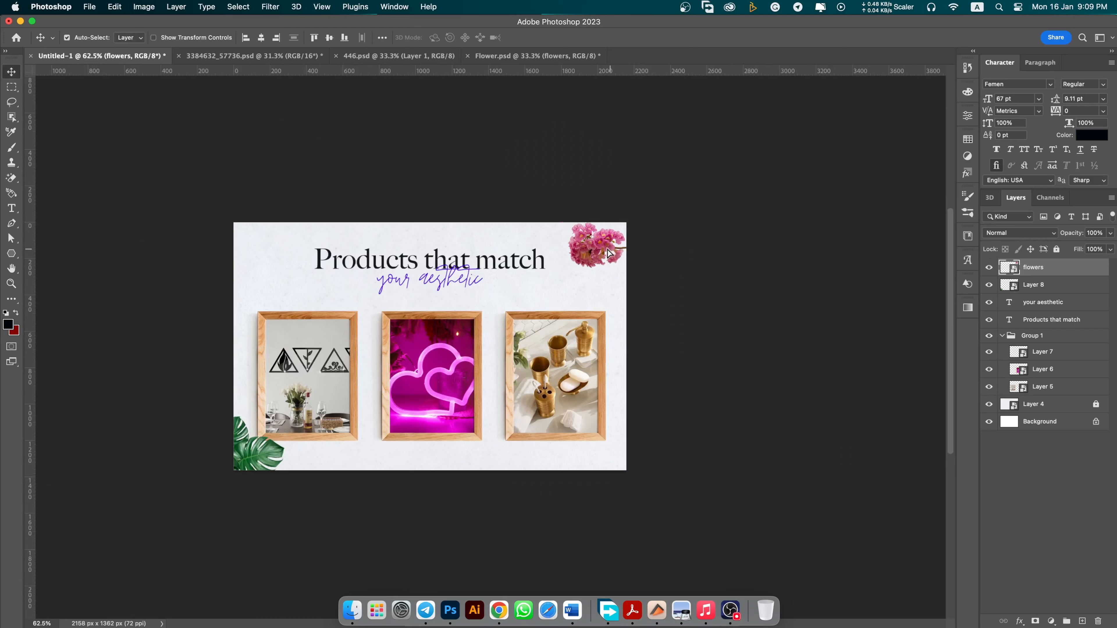
# Shrink the flower branch further and fit it in the upper-right corner with its leafy twig inside the banner edge.
pyautogui.moveTo(631, 290); pyautogui.dragTo(596, 291)
pyautogui.press('super+t')
pyautogui.moveTo(529, 272); pyautogui.dragTo(603, 249)
pyautogui.press('Return')
pyautogui.scroll(-3, 555, 355)
pyautogui.scroll(3, 536, 381)
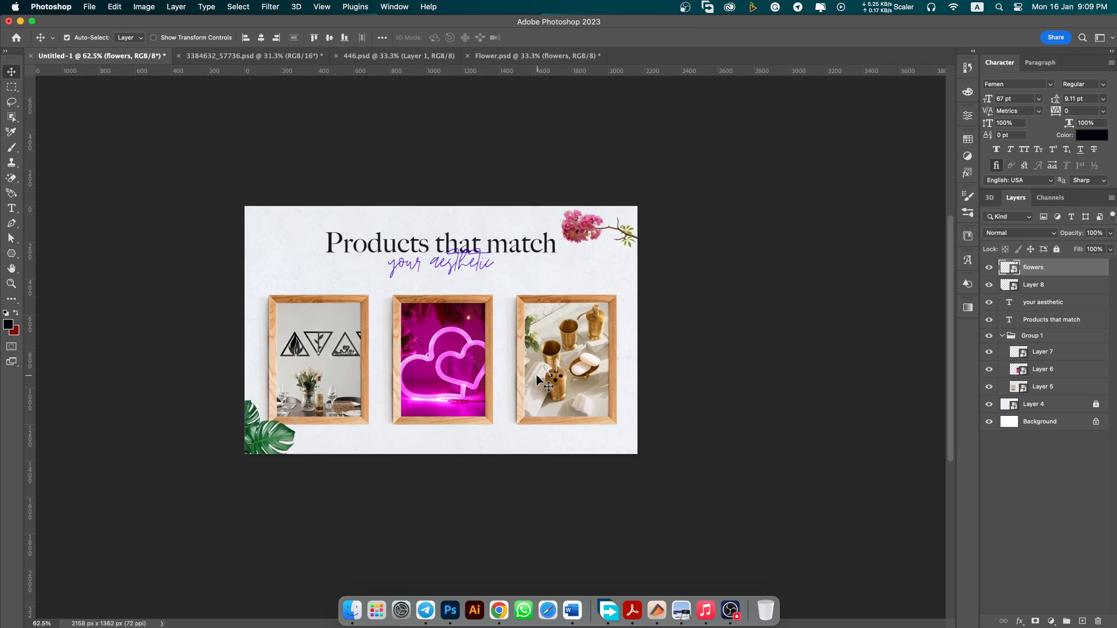
pyautogui.moveTo(482, 366); pyautogui.dragTo(505, 386)
pyautogui.moveTo(302, 458); pyautogui.dragTo(694, 458)
pyautogui.scroll(-2, 530, 454)
pyautogui.scroll(2, 550, 456)
pyautogui.press('super+z')
# Place the monstera leaves in the banner's lower-right corner and a copy of them in its upper-left corner.
pyautogui.moveTo(252, 451); pyautogui.dragTo(635, 452)
pyautogui.moveTo(253, 455); pyautogui.dragTo(241, 252)
pyautogui.scroll(-3, 558, 352)
pyautogui.scroll(3, 527, 365)
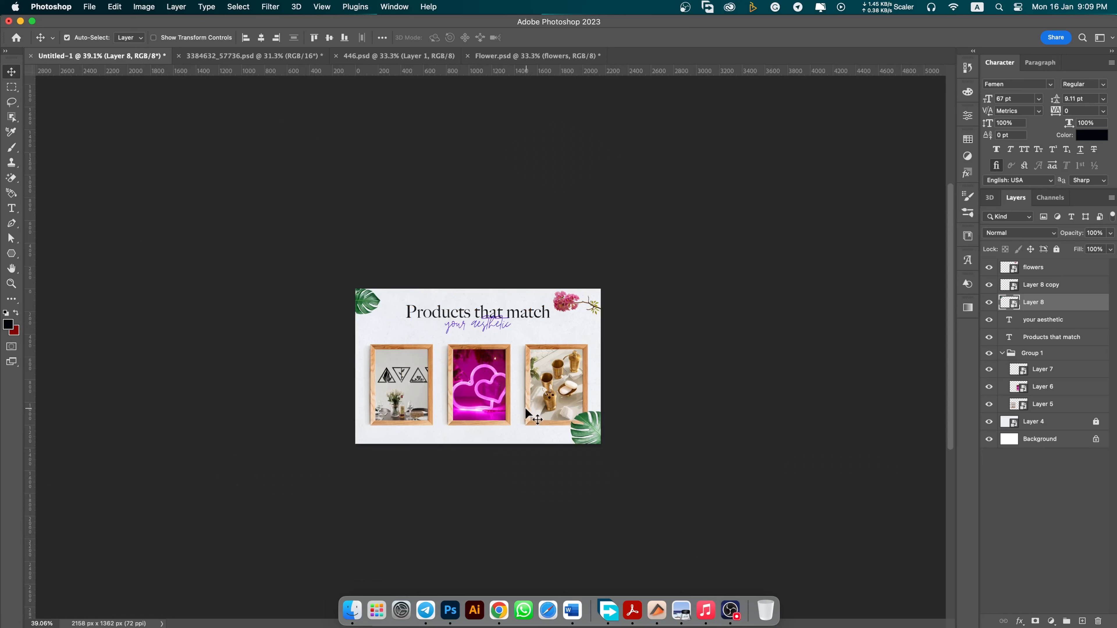
# Save the banner as the Photoshop file 21.psd in the client's folder on the Desktop.
pyautogui.press('super+s')
pyautogui.click(231, 404)
pyautogui.press('super+shift+d')
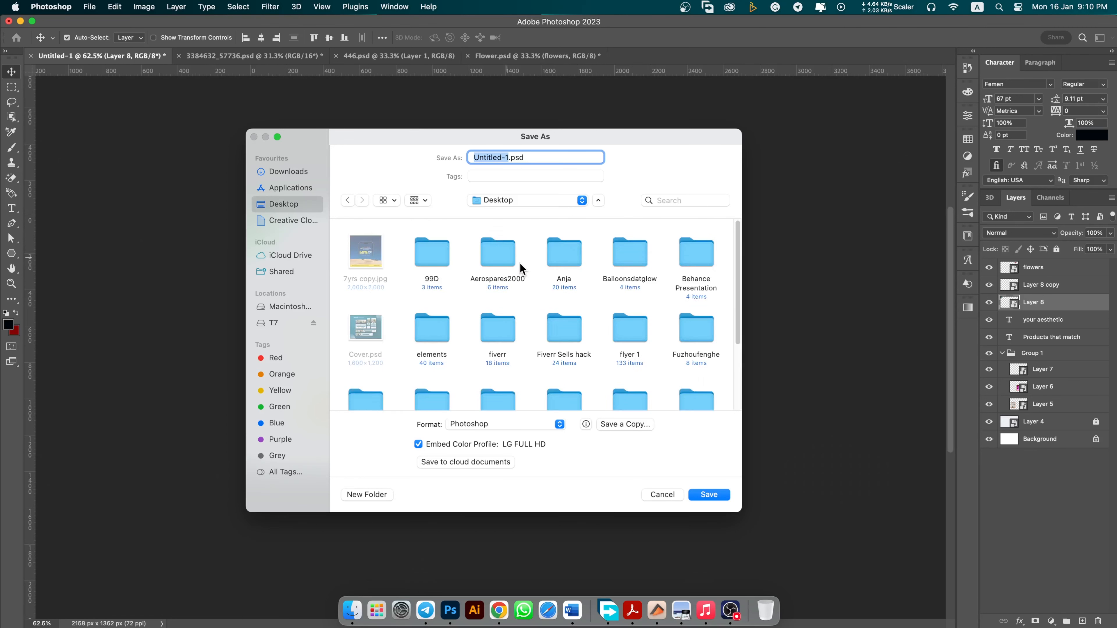
pyautogui.scroll(-5, 519, 269)
pyautogui.doubleClick(641, 247)
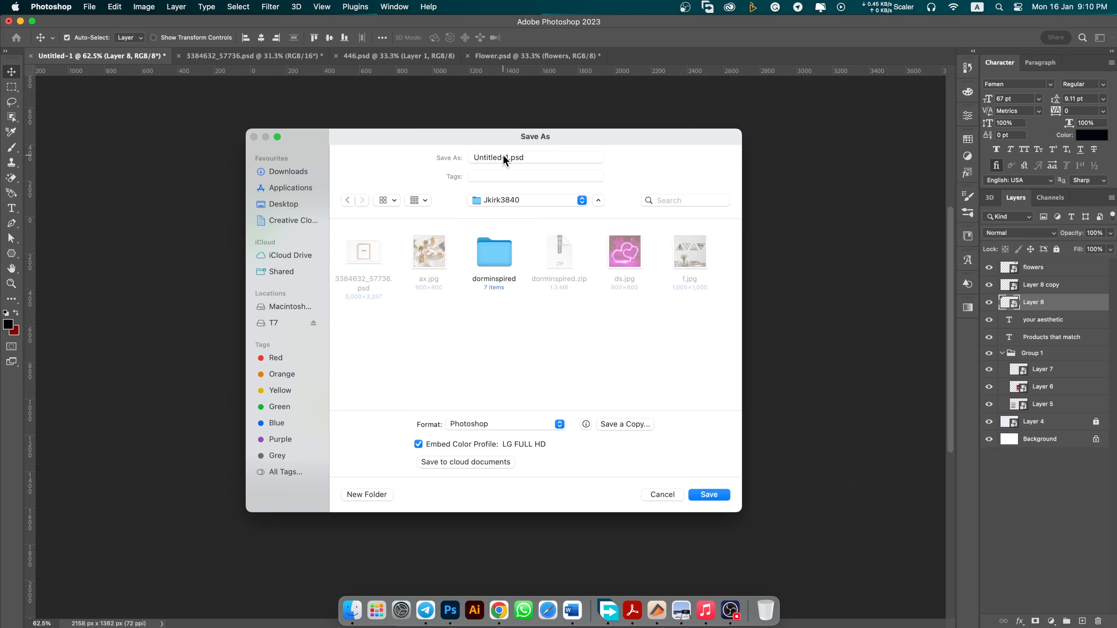
pyautogui.write('21')
pyautogui.press('Return')
pyautogui.press('Return')
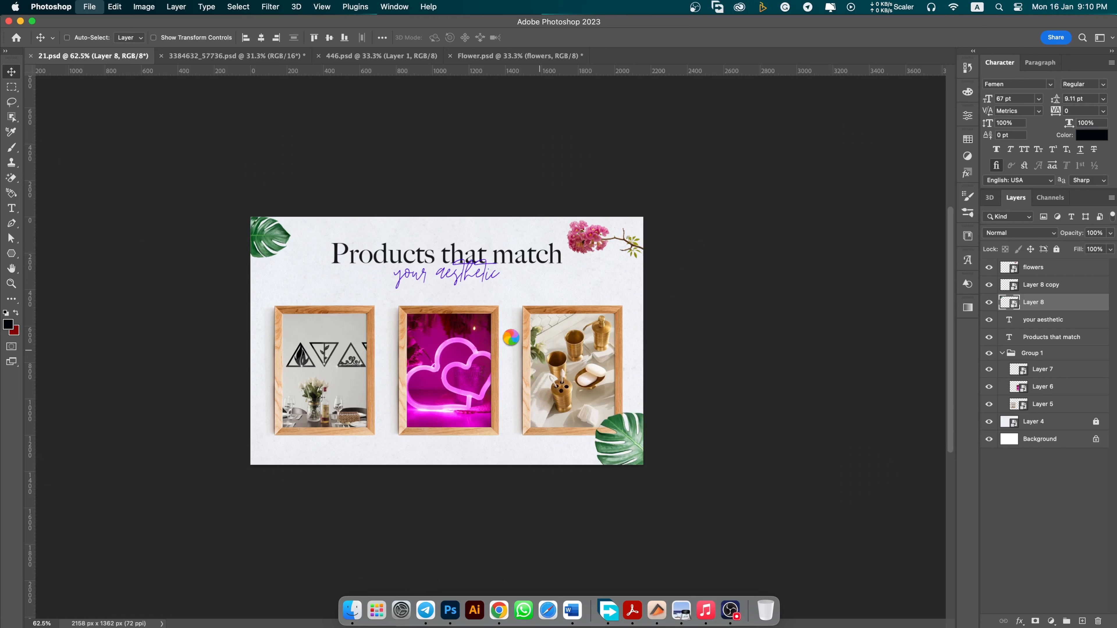
# Export the banner for web as the PNG-24 image 21.png into the client's folder on the Desktop.
pyautogui.press('super+alt+shift+s')
pyautogui.click(510, 456)
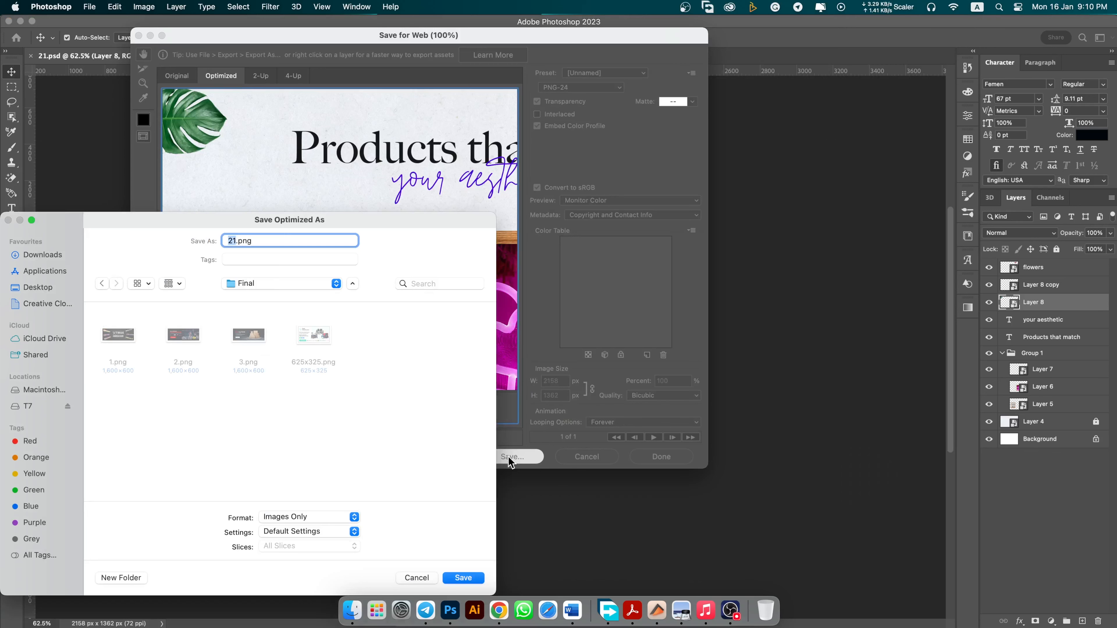
pyautogui.click(37, 287)
pyautogui.scroll(-1, 387, 365)
pyautogui.doubleClick(387, 367)
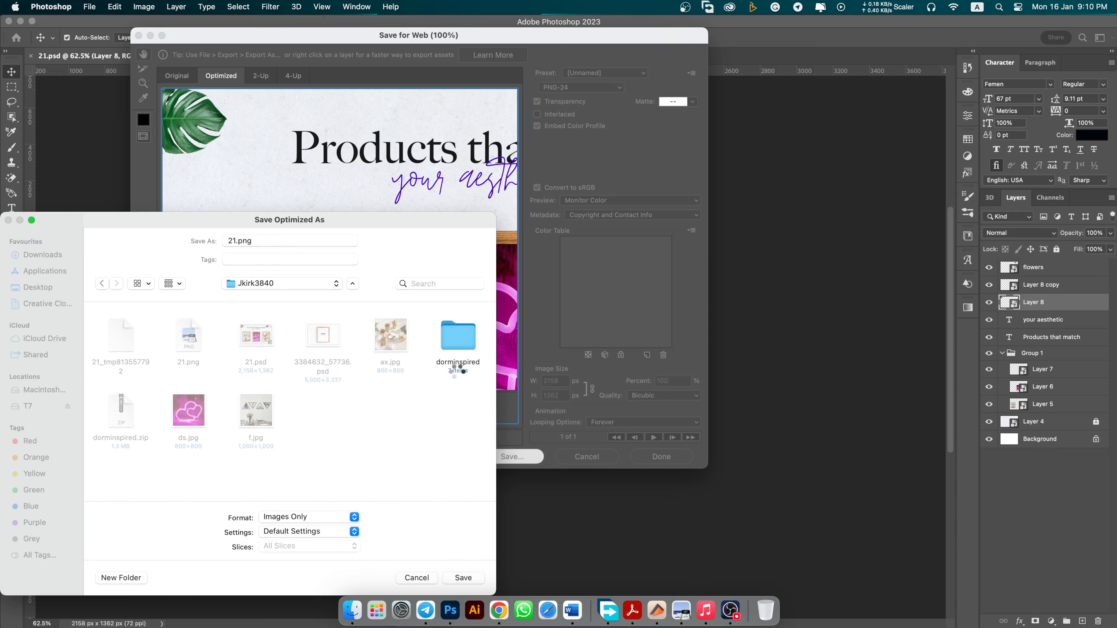